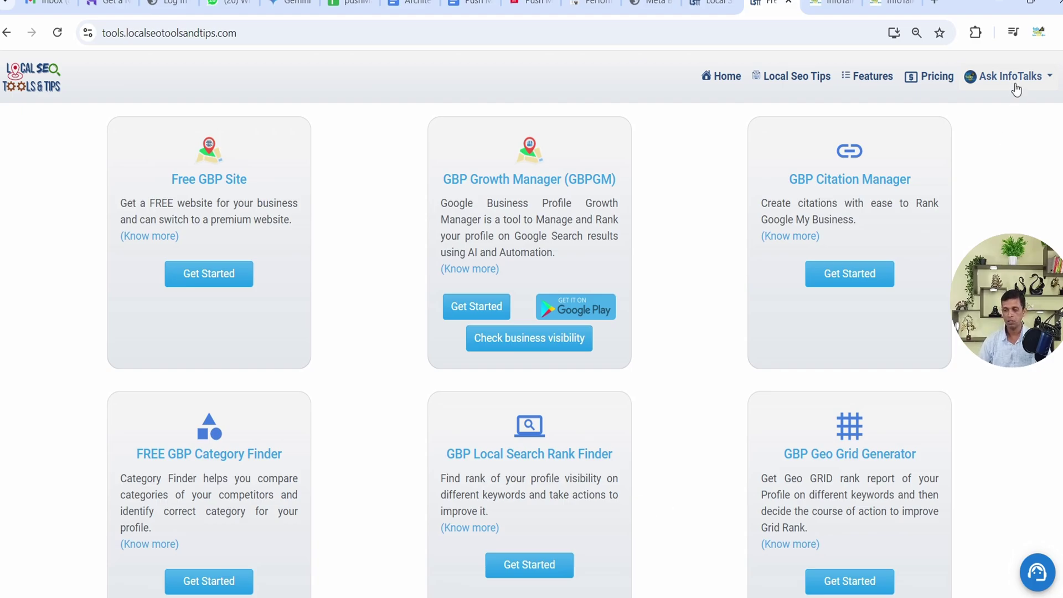
# Step: Open the GBP Site settings among the tools of GBP Growth Manager
pyautogui.click(476, 308)
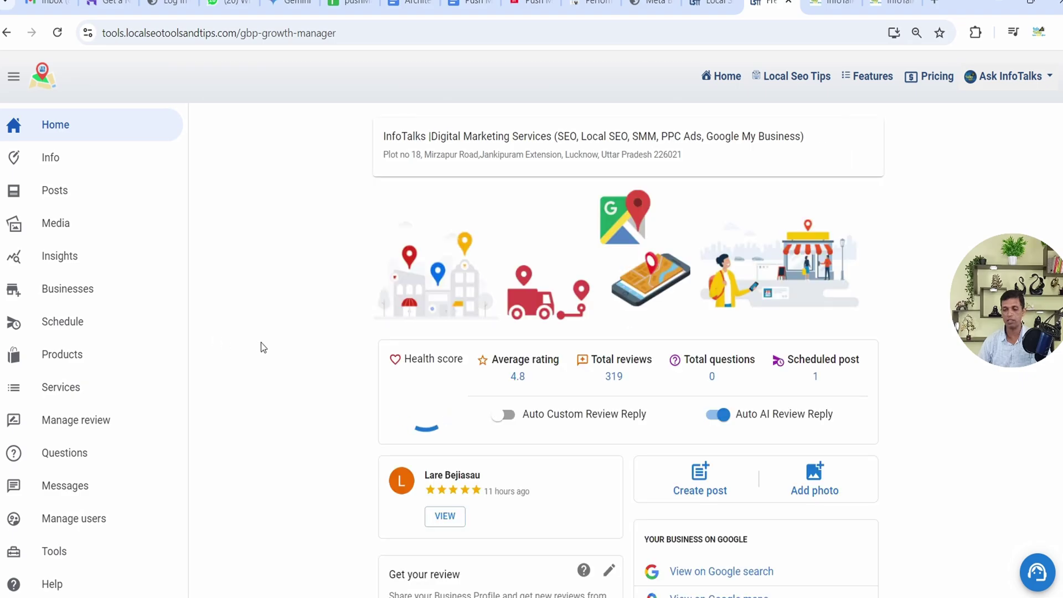
pyautogui.scroll(-3, 251, 358)
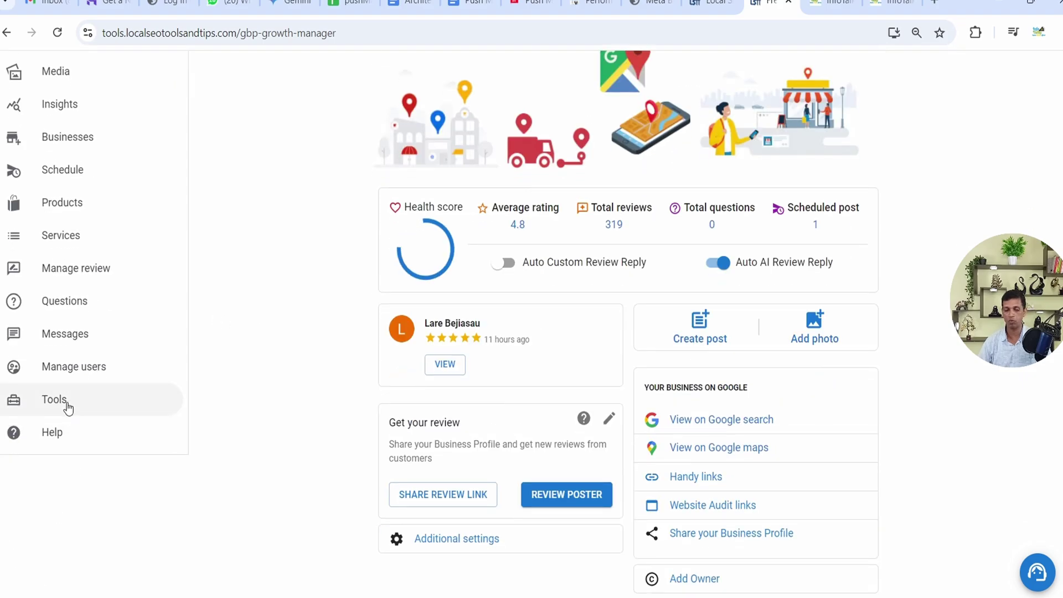
pyautogui.click(71, 401)
pyautogui.scroll(3, 554, 311)
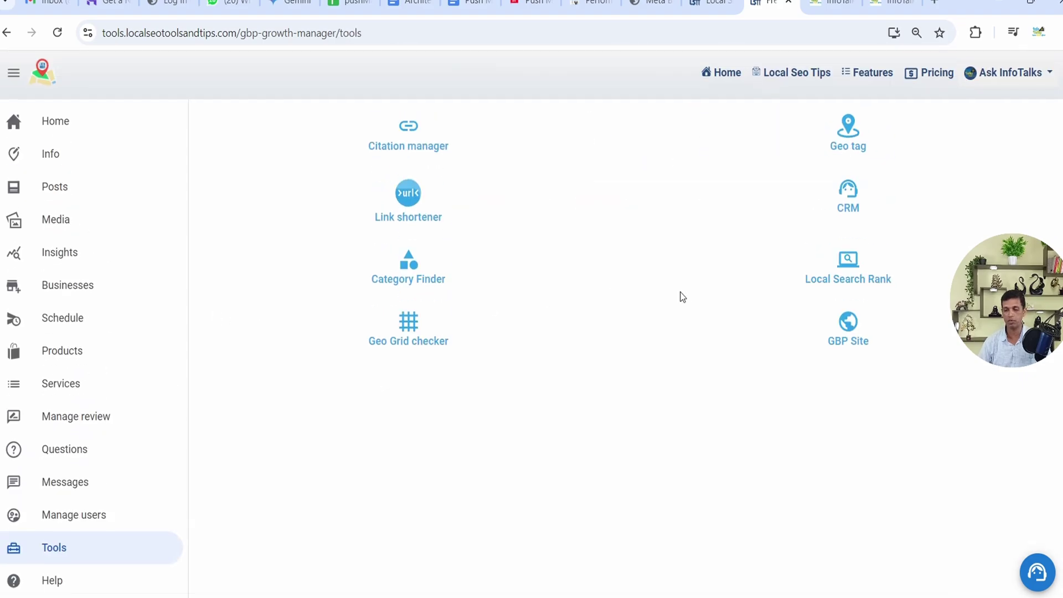
pyautogui.click(848, 340)
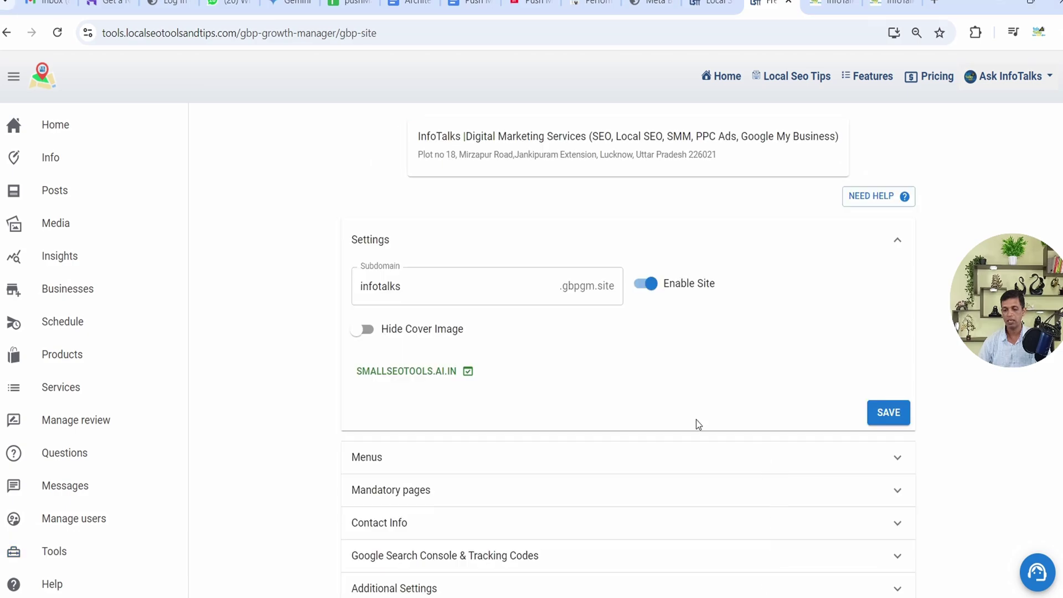
pyautogui.scroll(-2, 690, 390)
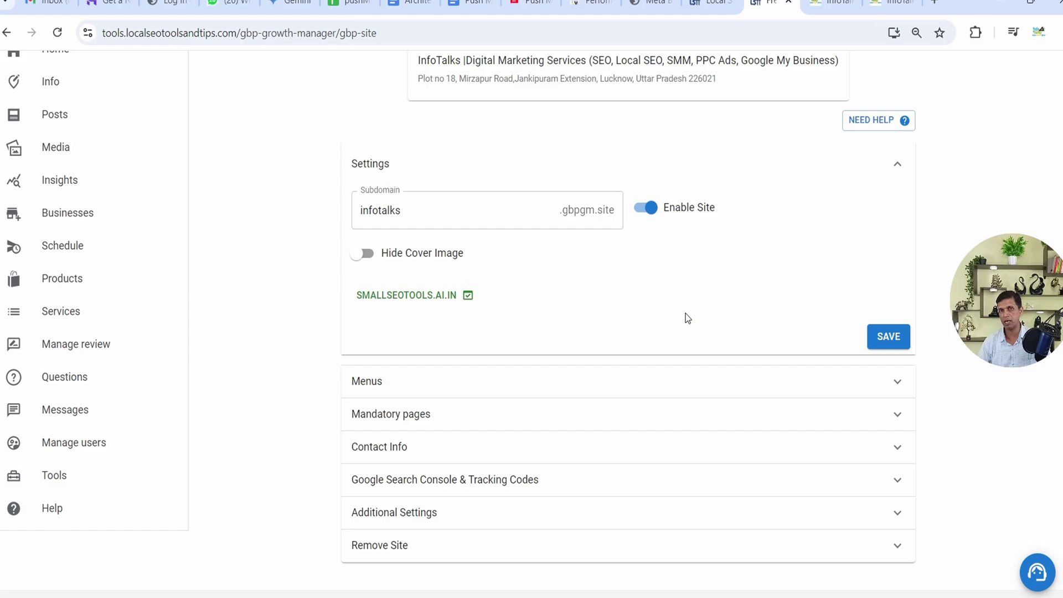
# Step: Compare the live sites at infotalks.gbpgm.site and smallseotools.ai.in with the domain shown in the GBP Site settings
pyautogui.click(889, 3)
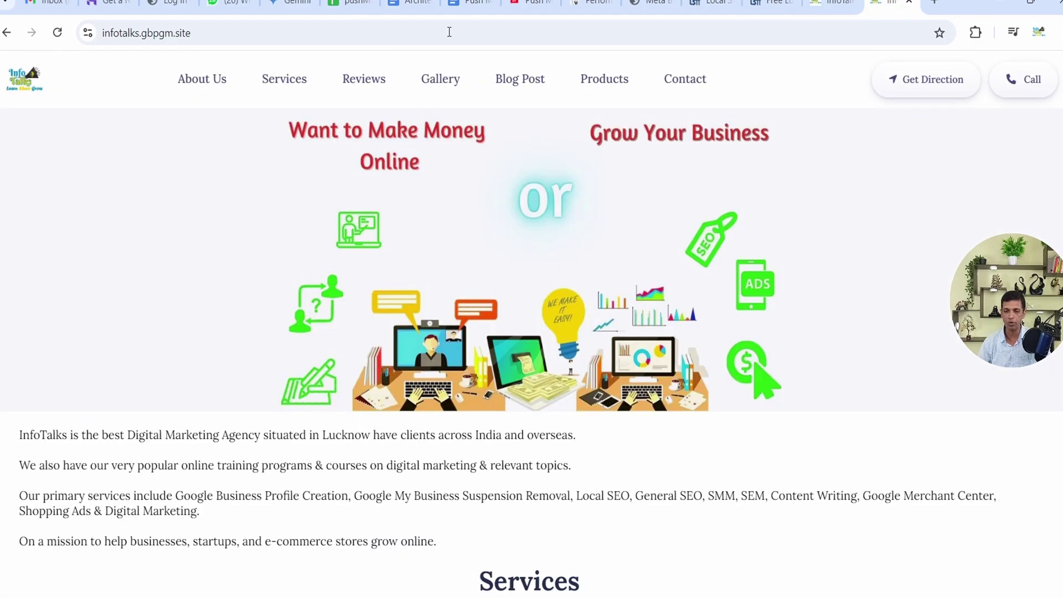
pyautogui.click(57, 32)
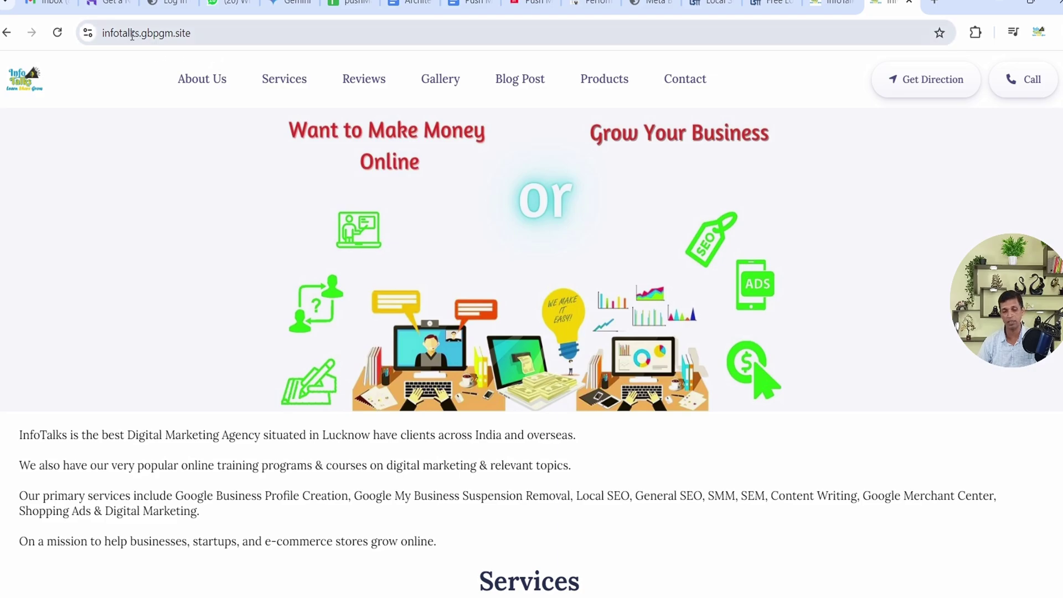
pyautogui.click(825, 2)
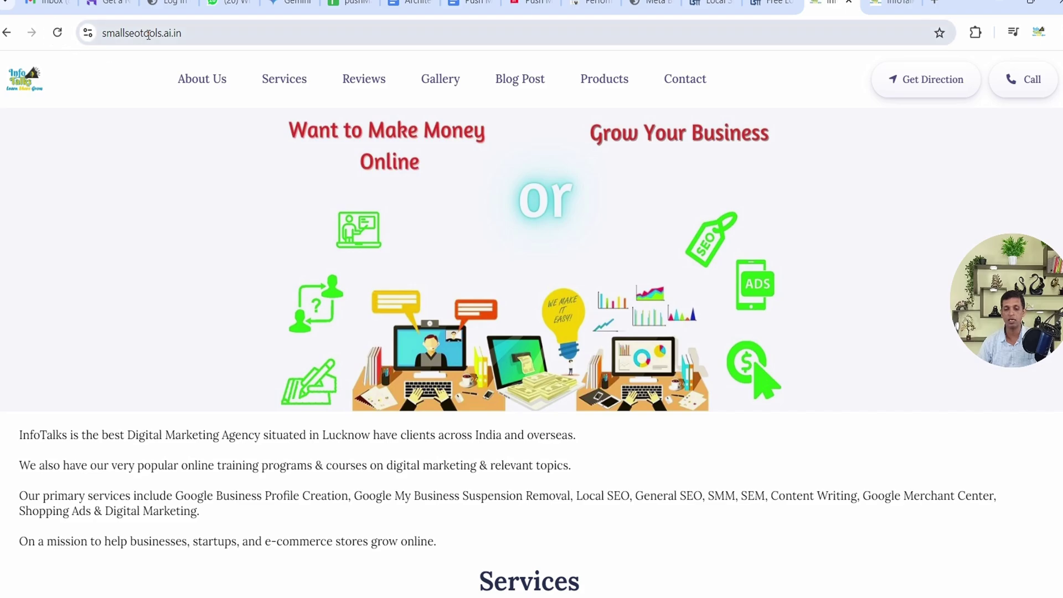
pyautogui.click(182, 35)
pyautogui.click(183, 34)
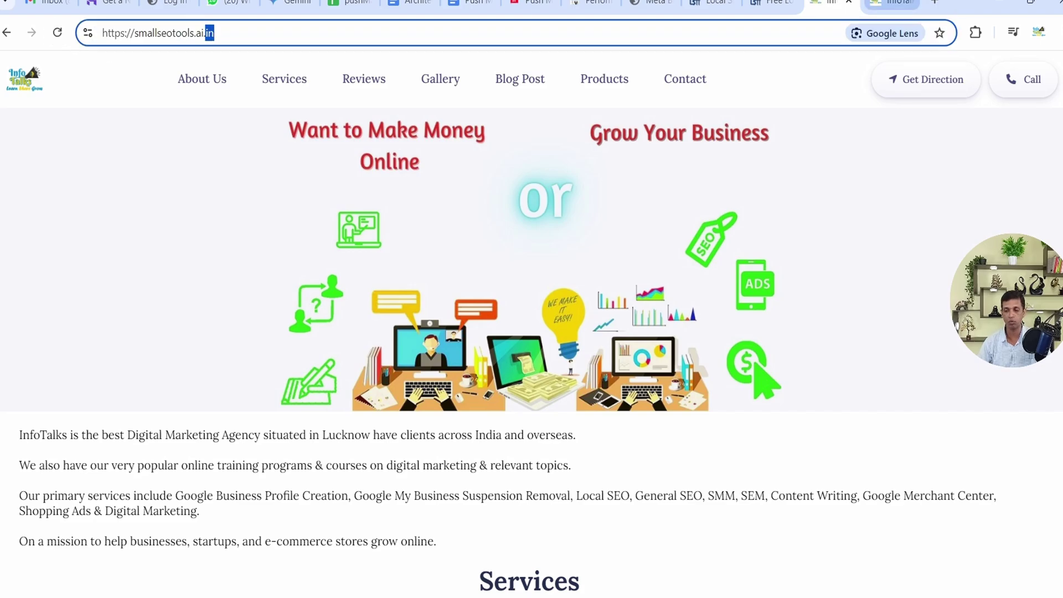
pyautogui.click(892, 4)
pyautogui.click(831, 2)
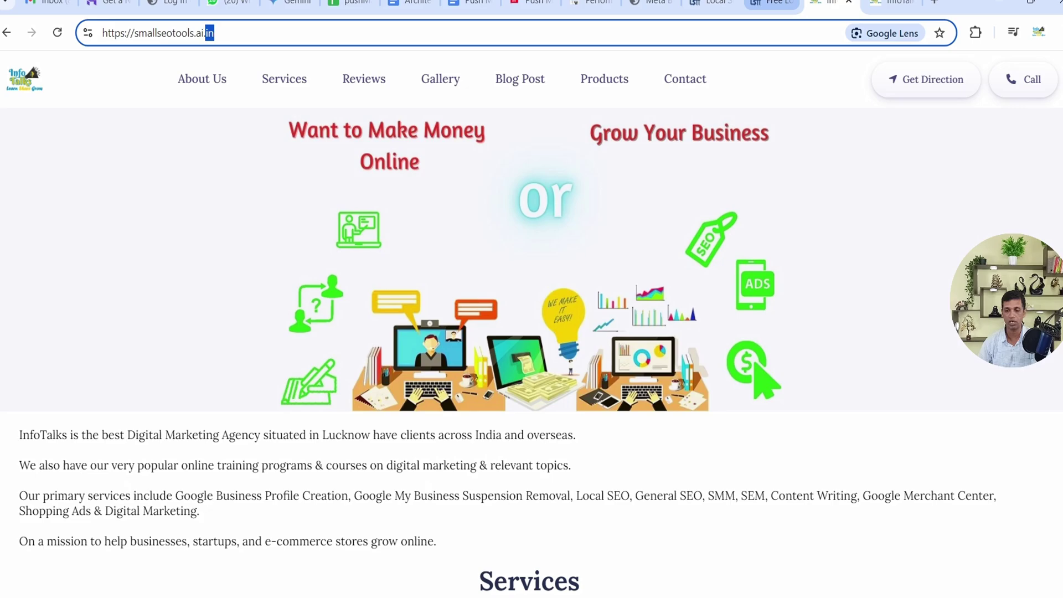
pyautogui.click(772, 3)
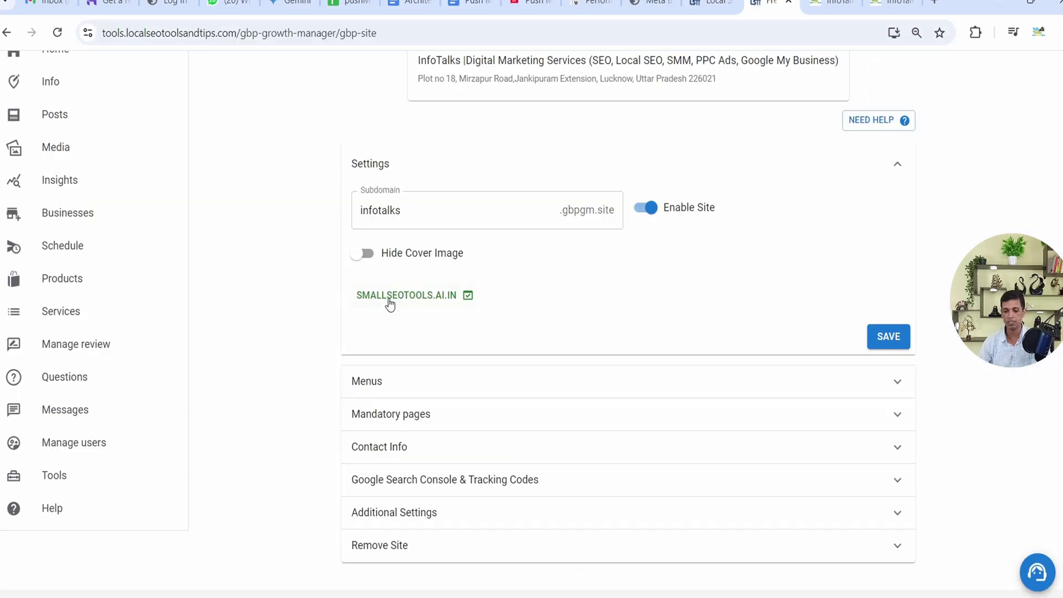
pyautogui.click(817, 7)
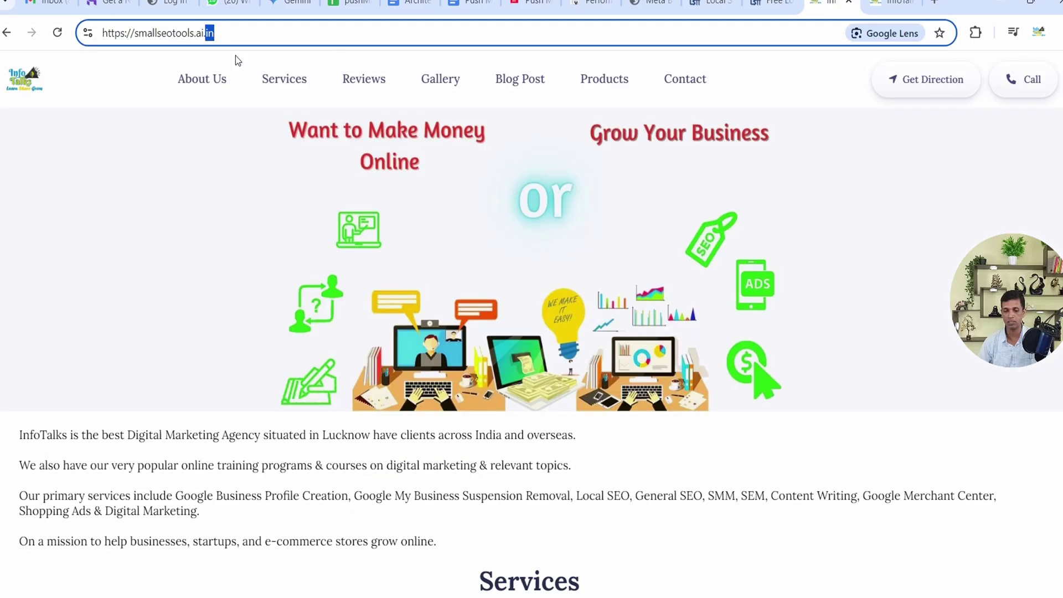
pyautogui.click(773, 3)
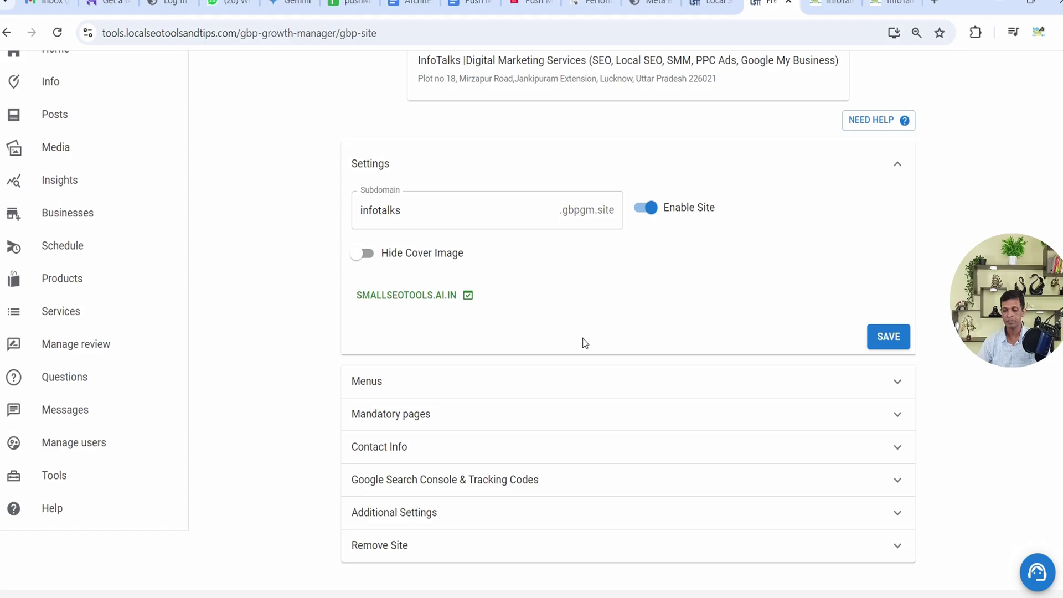
# Step: Expand the Google Search Console & Tracking Codes section and activate its Google Search Console field
pyautogui.scroll(-3, 582, 340)
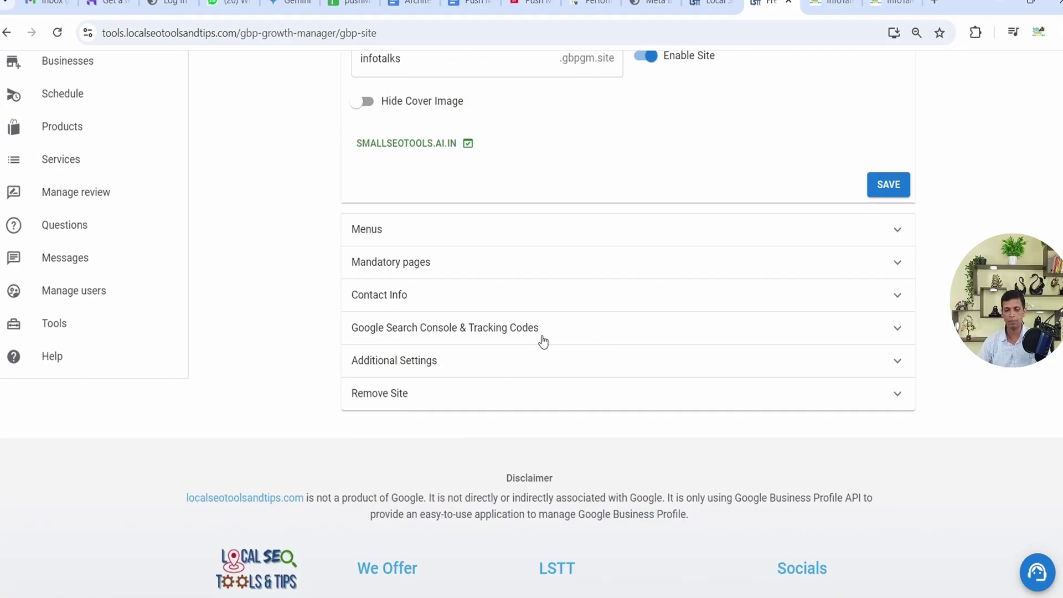
pyautogui.click(542, 331)
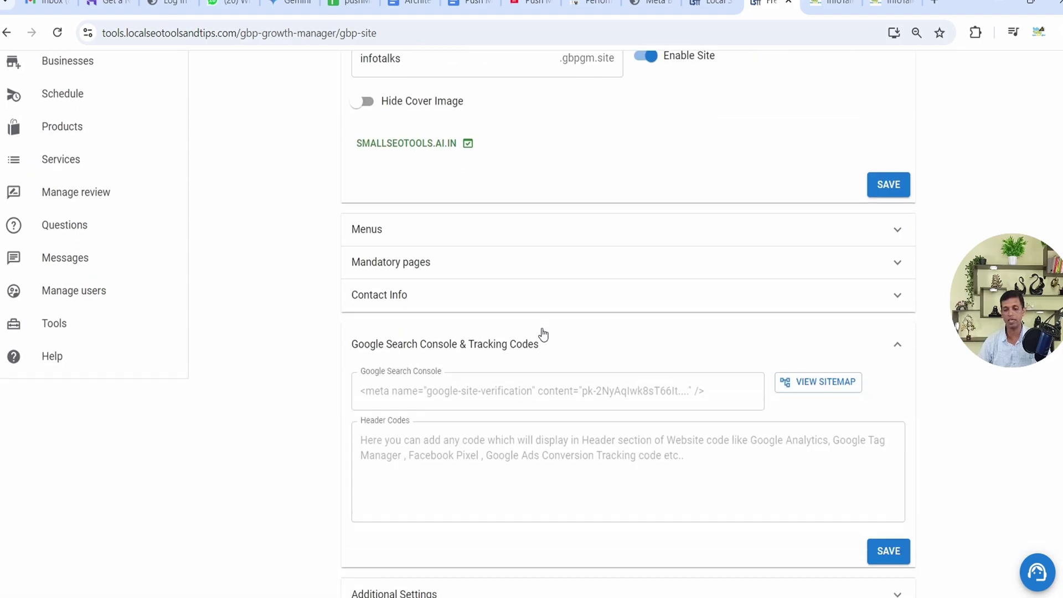
pyautogui.scroll(-3, 543, 332)
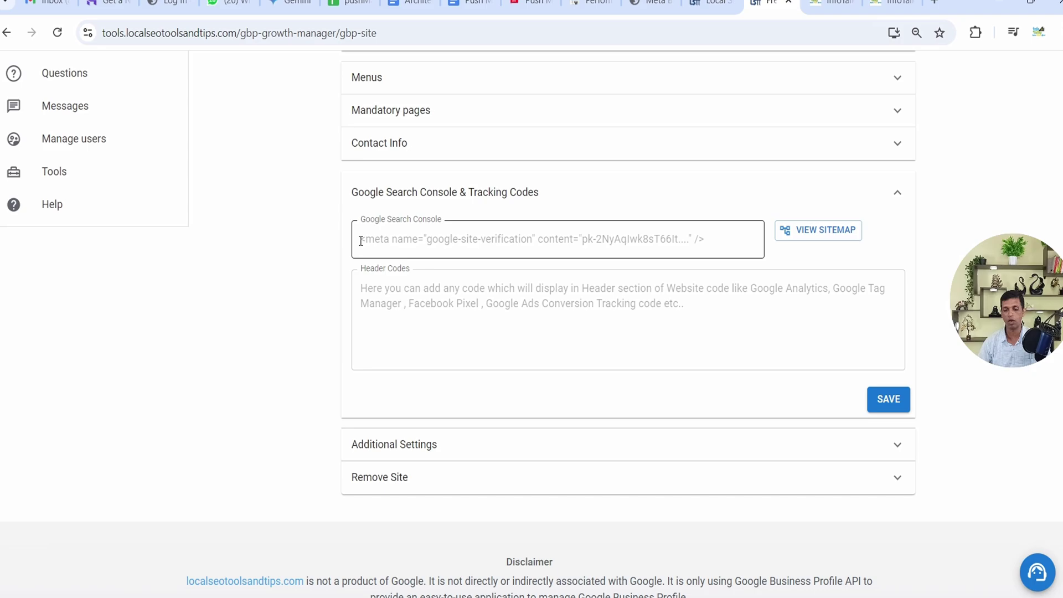
pyautogui.click(360, 241)
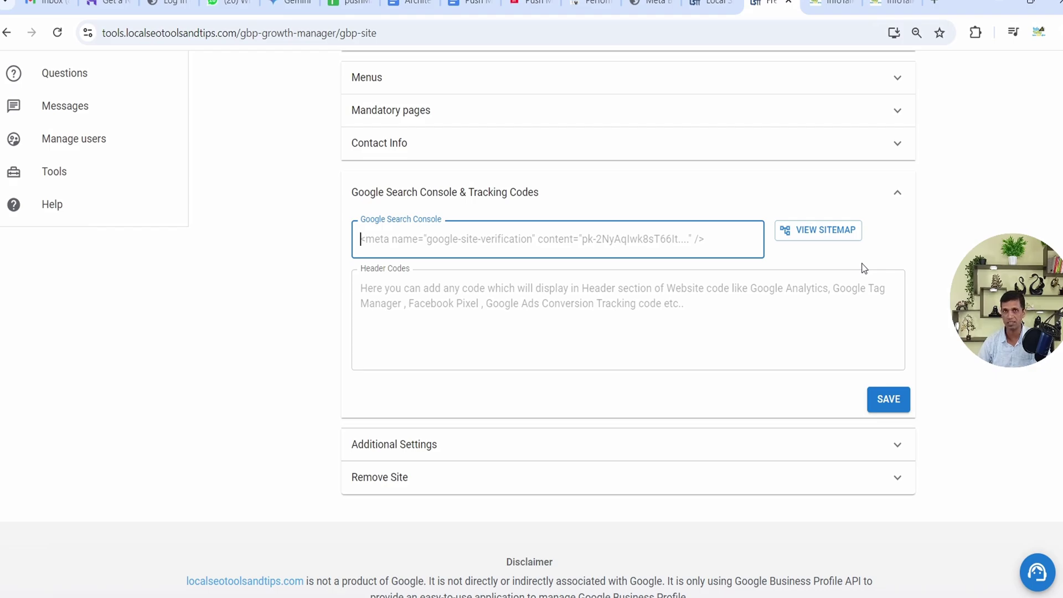
# Step: Search Google for "google search console" in a new browser tab and open the Search Console sign-in result
pyautogui.click(935, 3)
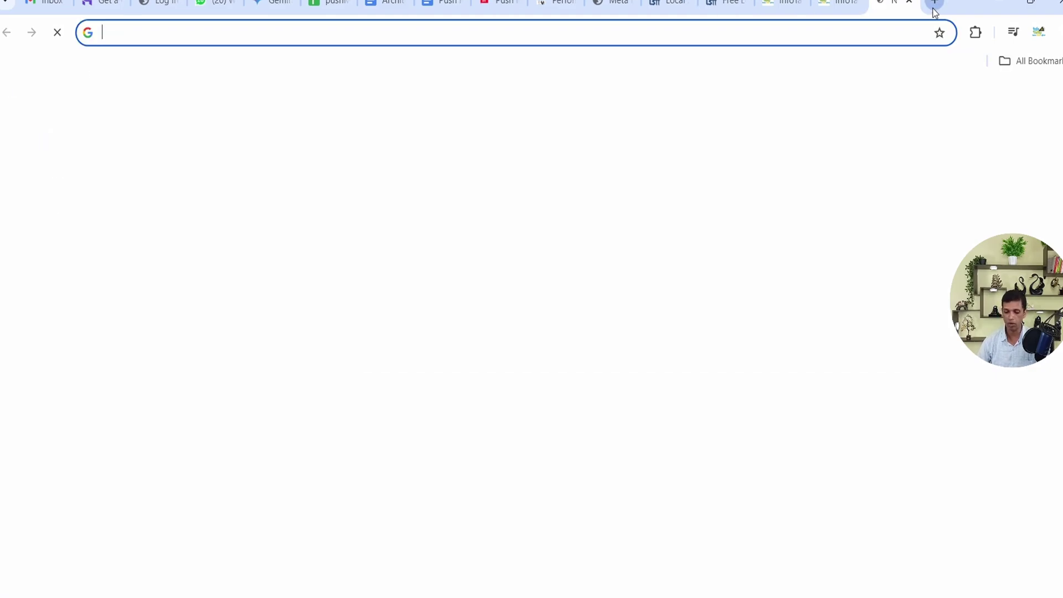
pyautogui.write('goo')
pyautogui.press('Return')
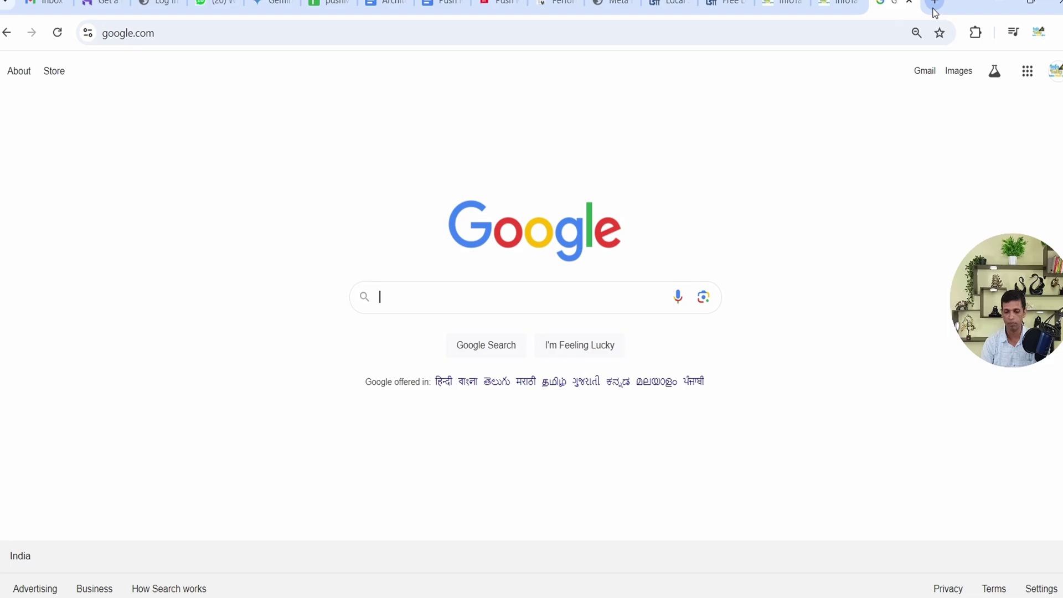
pyautogui.write('google')
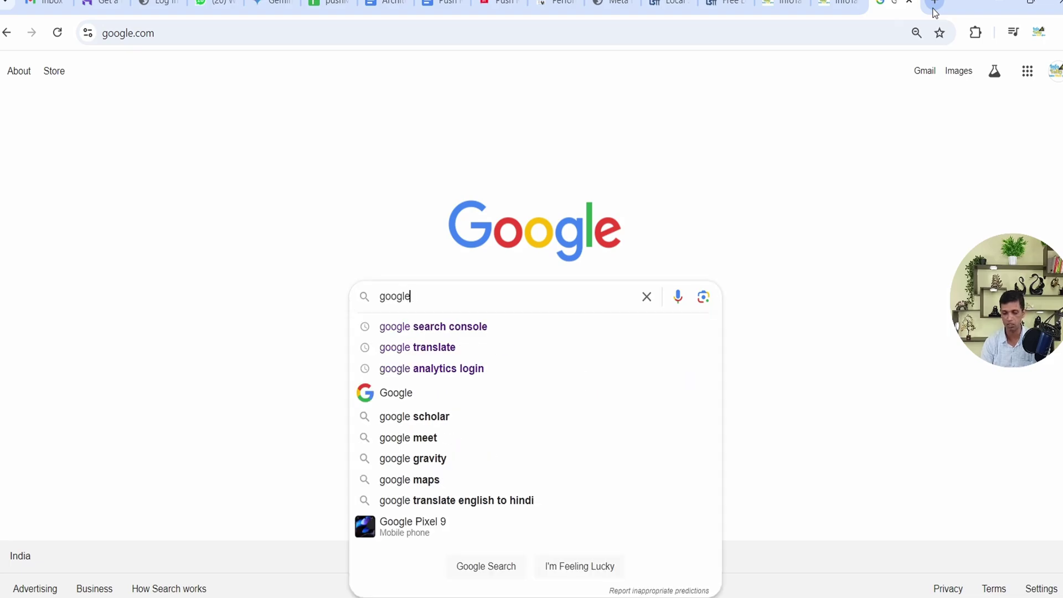
pyautogui.press('Down')
pyautogui.press('Return')
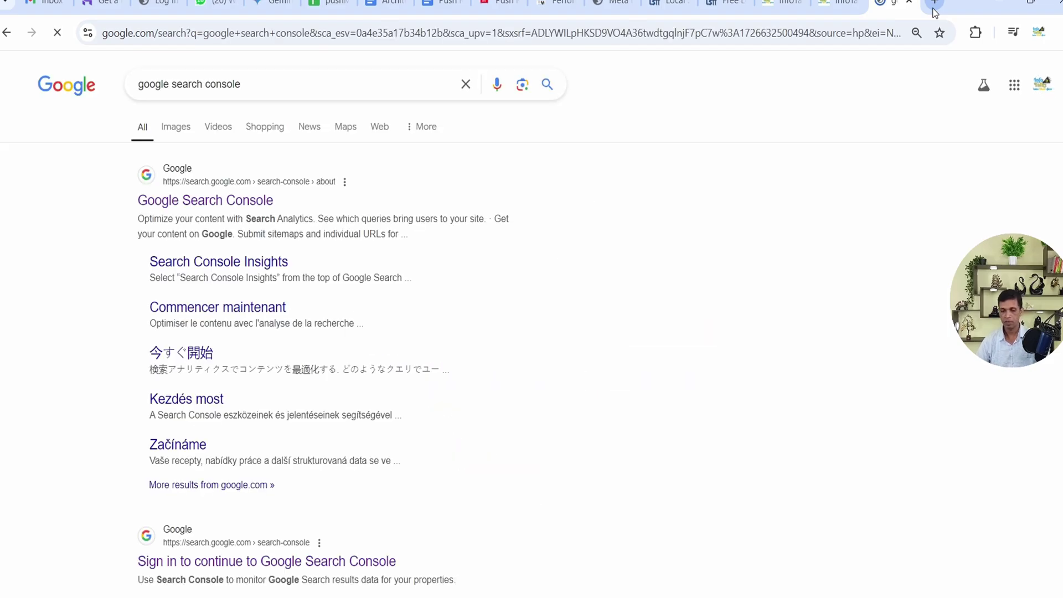
pyautogui.scroll(-1, 642, 254)
pyautogui.scroll(-2, 643, 255)
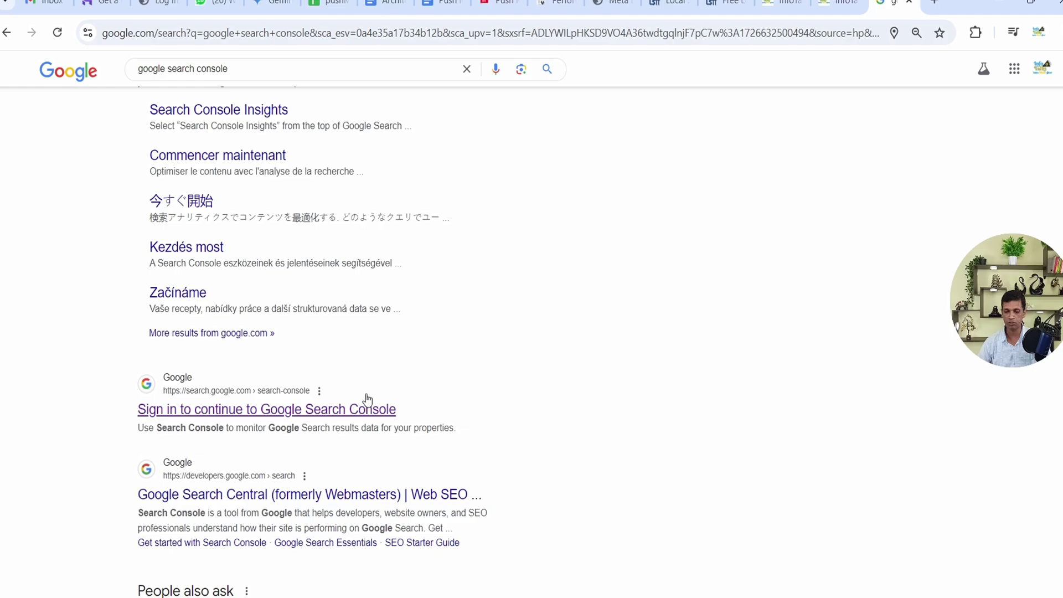
pyautogui.click(269, 415)
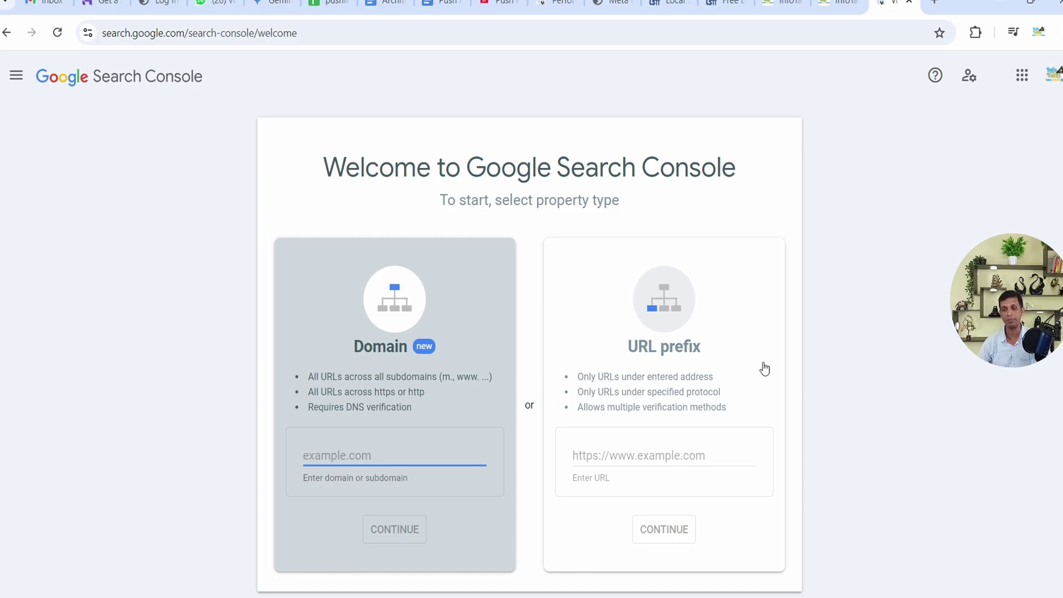
# Step: Switch Search Console to the Top10 Google account and close the previous account's welcome page
pyautogui.click(1054, 76)
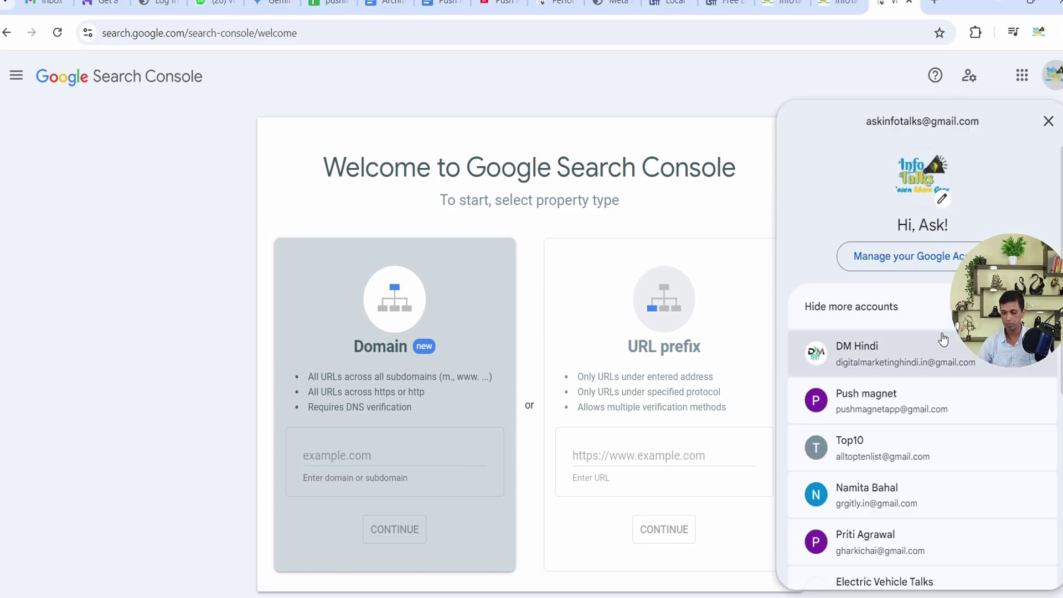
pyautogui.scroll(-2, 942, 340)
pyautogui.scroll(-1, 922, 388)
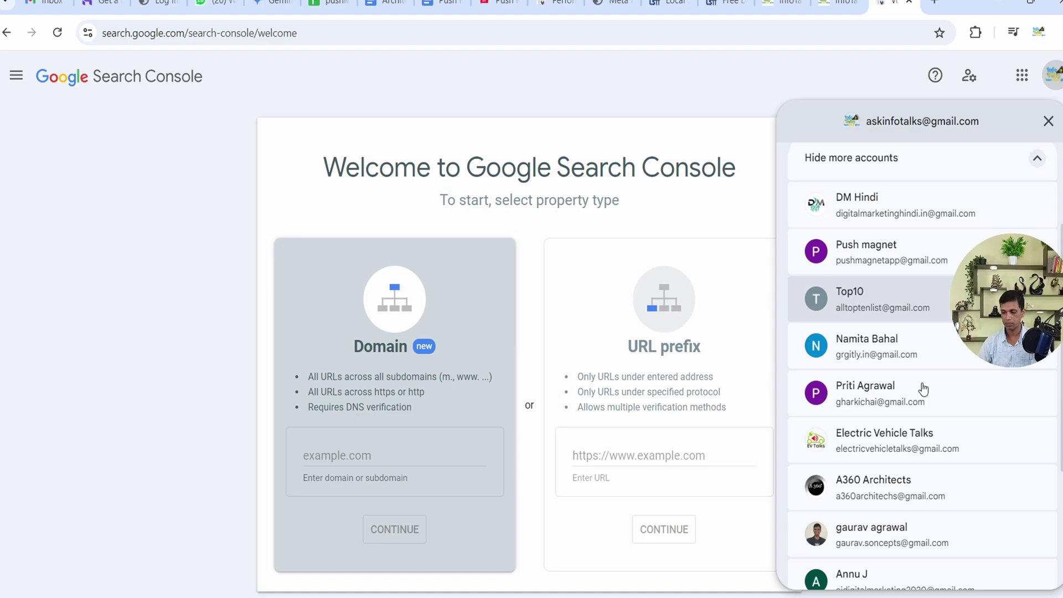
pyautogui.click(913, 320)
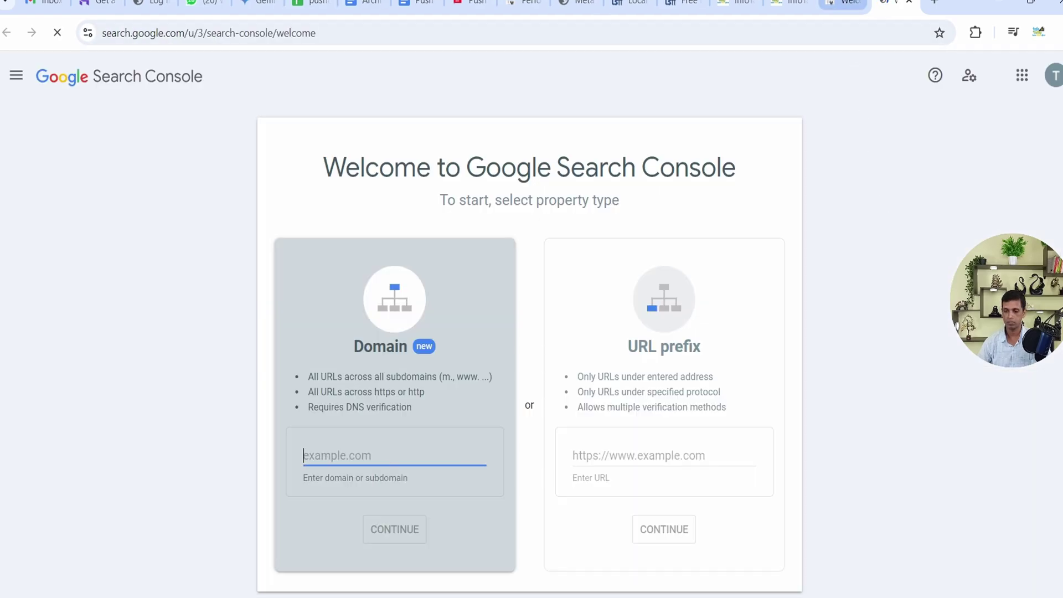
pyautogui.click(856, 7)
pyautogui.click(589, 475)
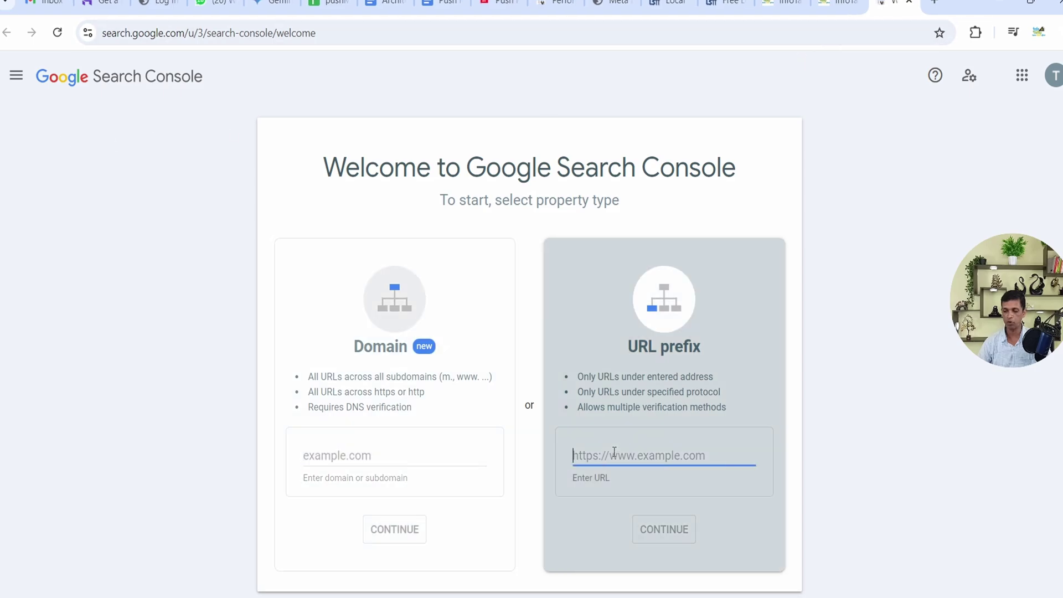
pyautogui.click(780, 3)
pyautogui.tripleClick(257, 38)
pyautogui.hotkey('ctrl', 'c')
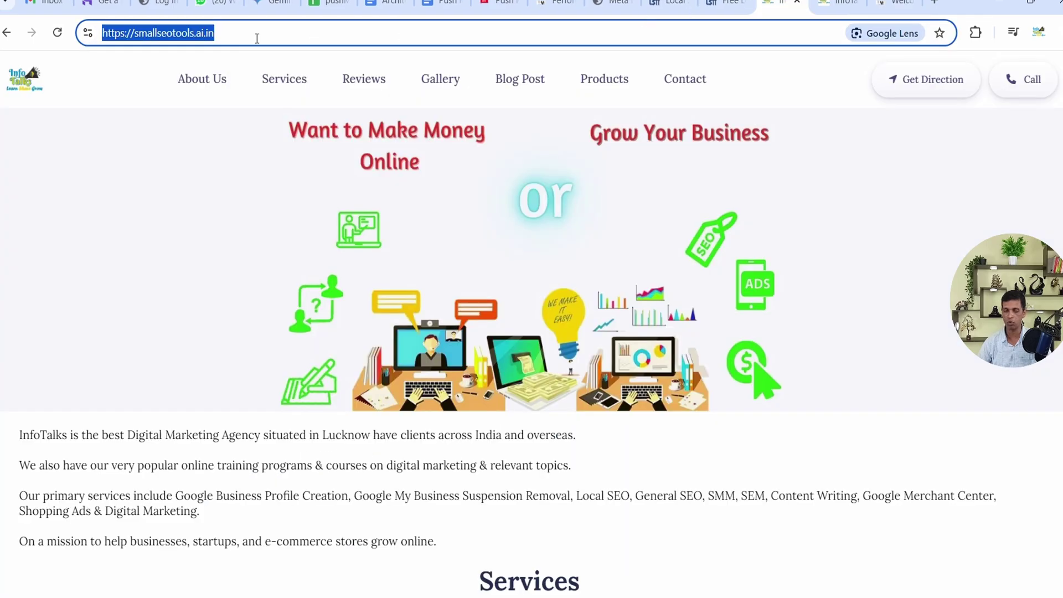
pyautogui.hotkey('ctrl', 'Tab')
pyautogui.hotkey('ctrl', 'Tab')
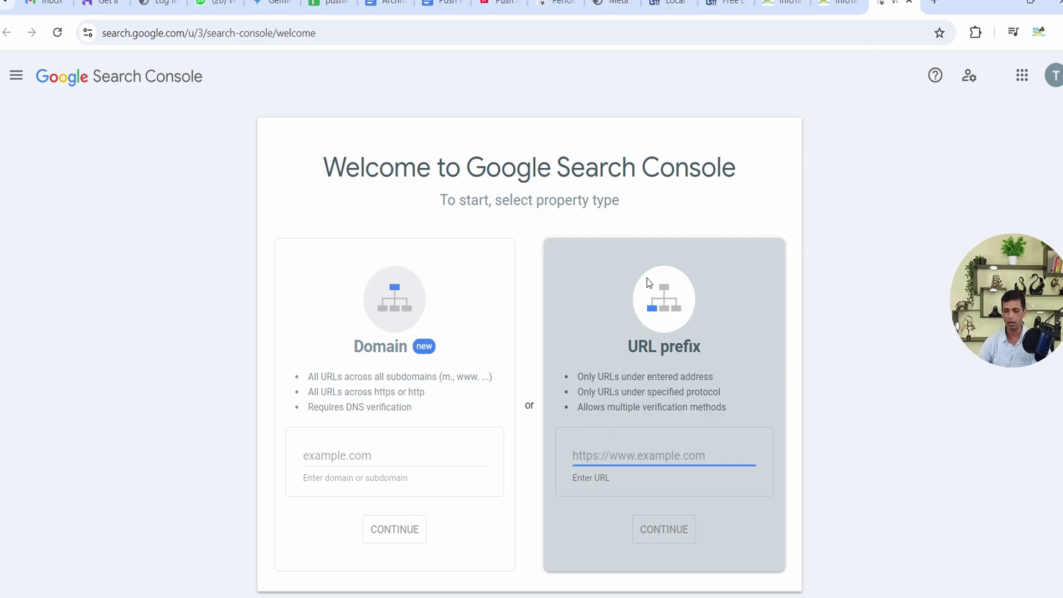
pyautogui.hotkey('ctrl', 'v')
pyautogui.click(676, 528)
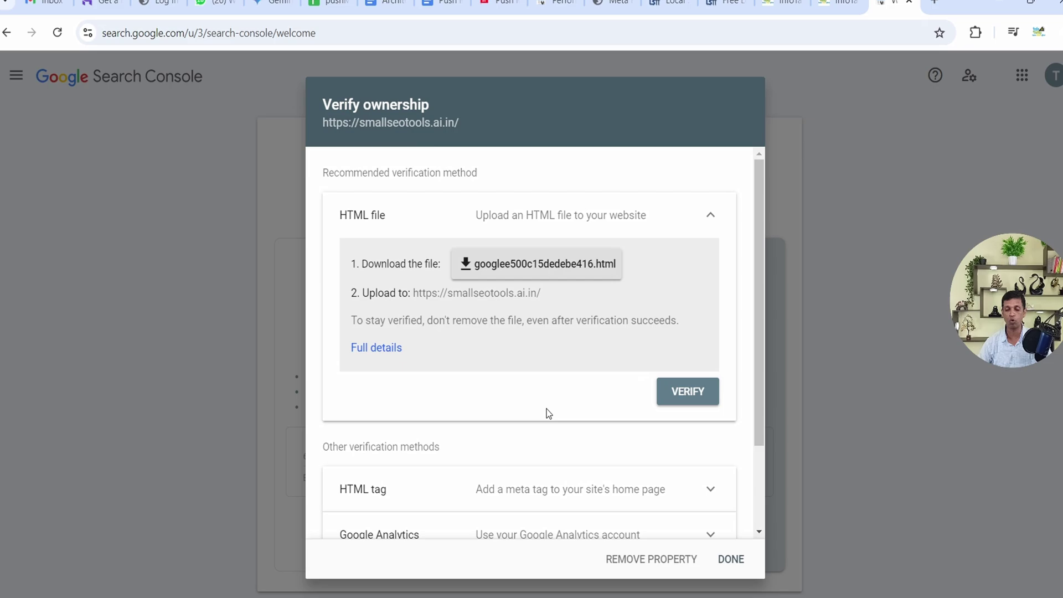
# Step: Expand the HTML tag verification method for the smallseotools.ai.in property and copy its meta tag
pyautogui.scroll(-2, 548, 413)
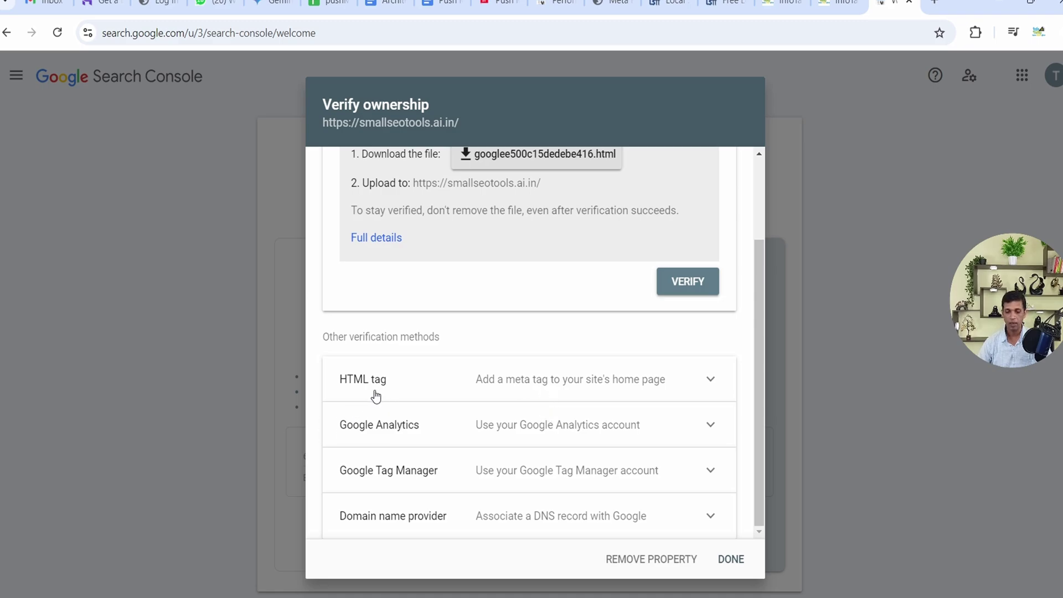
pyautogui.click(449, 387)
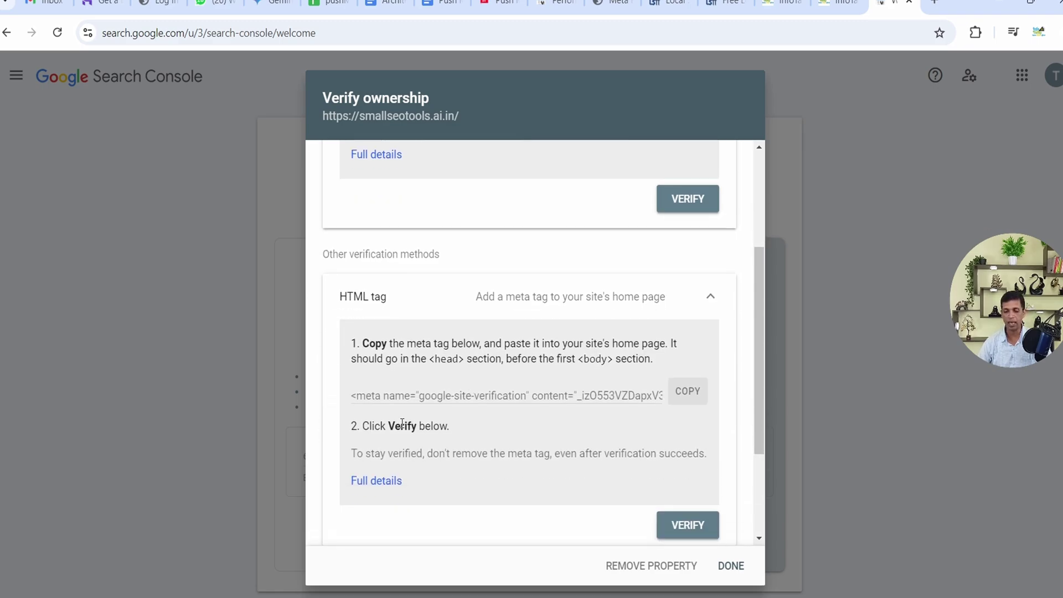
pyautogui.click(386, 390)
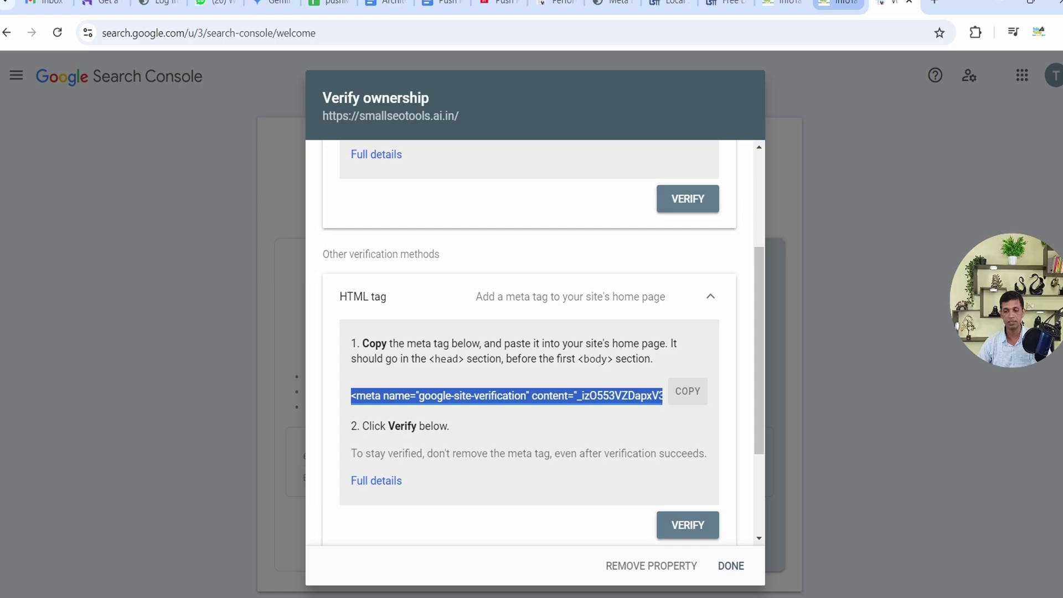
pyautogui.click(723, 4)
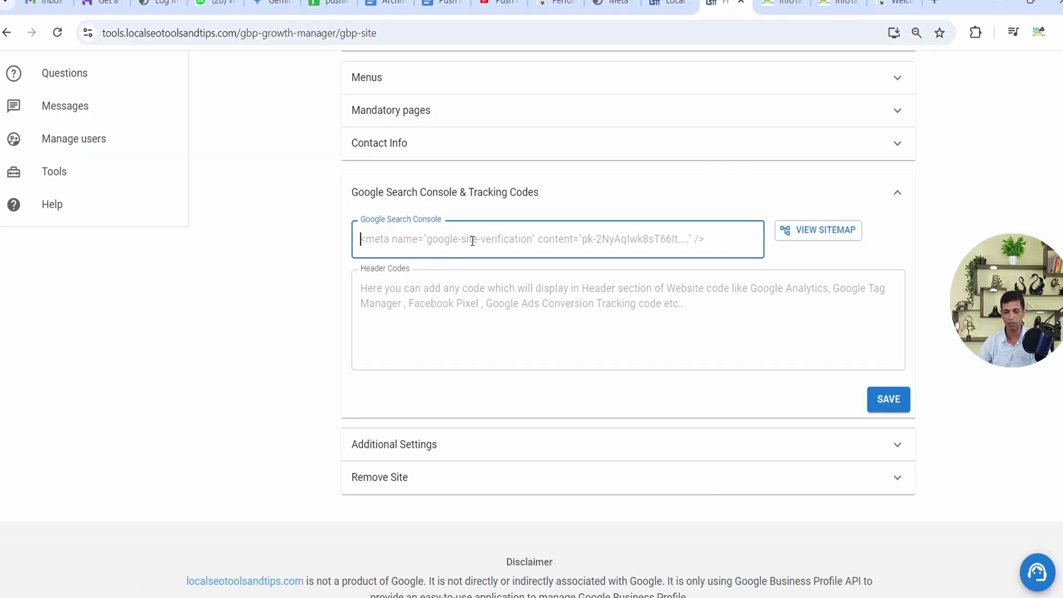
pyautogui.click(893, 4)
pyautogui.click(687, 391)
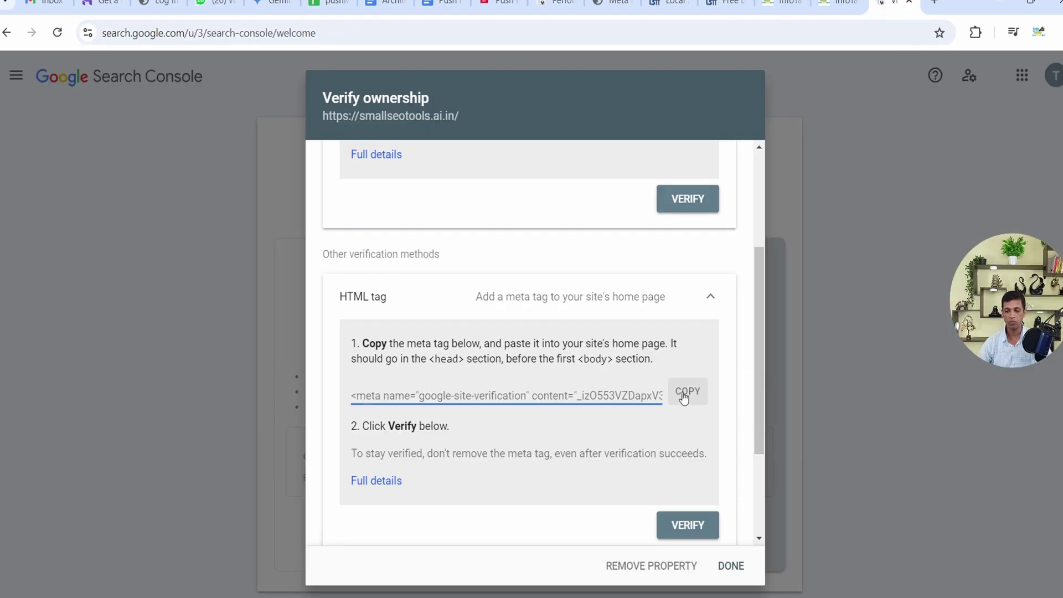
# Step: Paste the verification meta tag into the GBP site's Google Search Console field, save it, and reload the live smallseotools.ai.in site
pyautogui.click(722, 3)
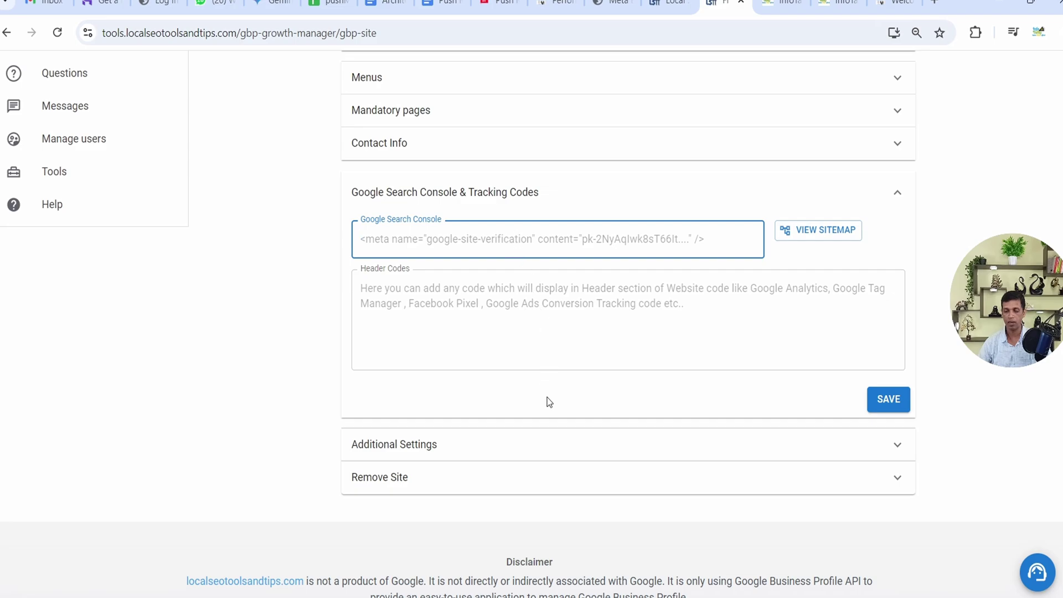
pyautogui.hotkey('ctrl', 'v')
pyautogui.click(886, 400)
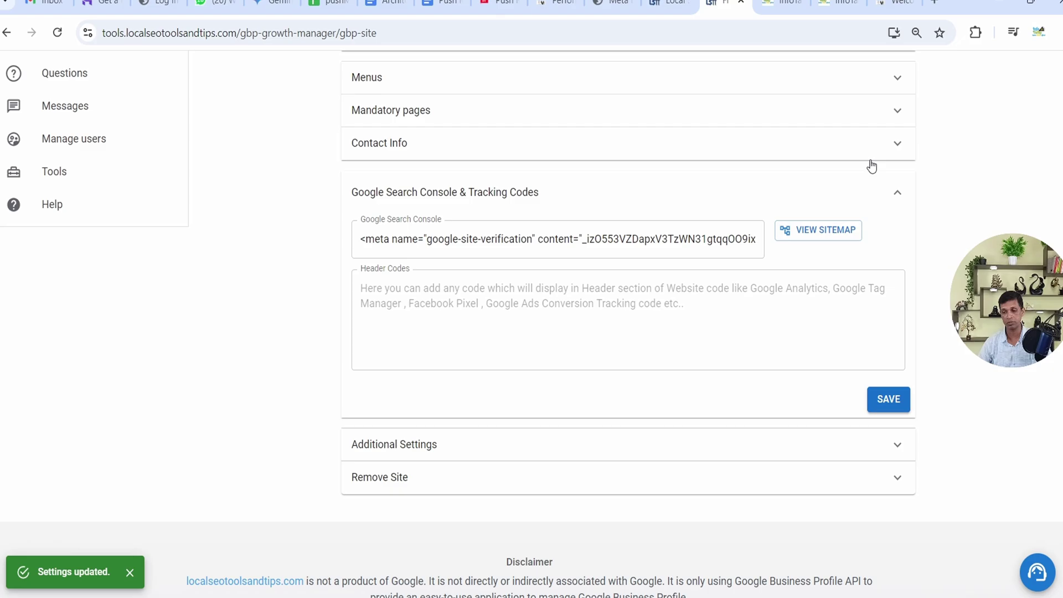
pyautogui.click(780, 3)
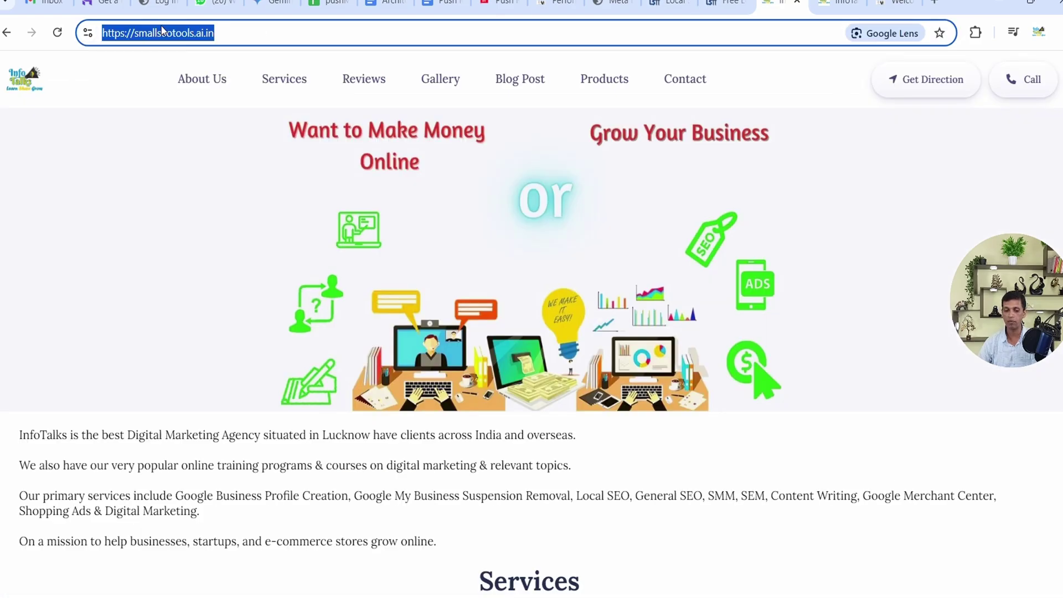
pyautogui.press('Return')
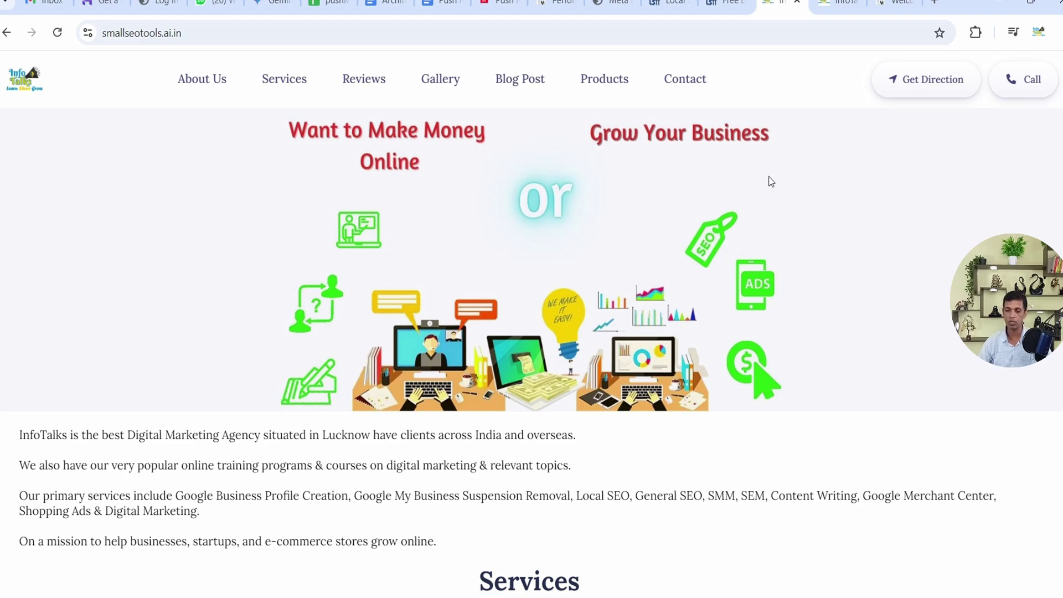
pyautogui.click(723, 3)
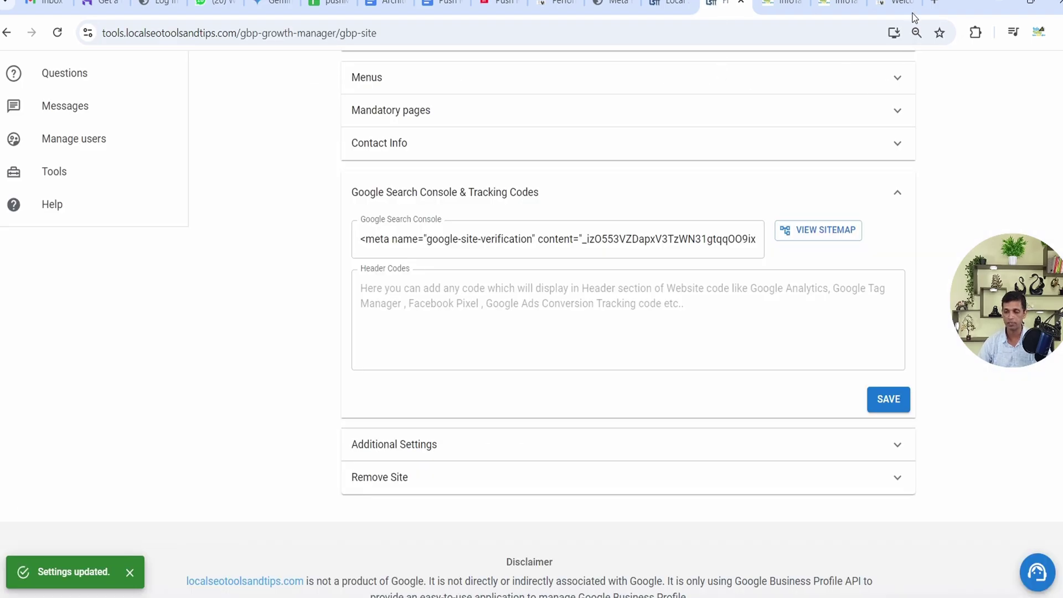
# Step: Verify ownership of smallseotools.ai.in in Search Console with the HTML tag method and go to the property
pyautogui.click(892, 2)
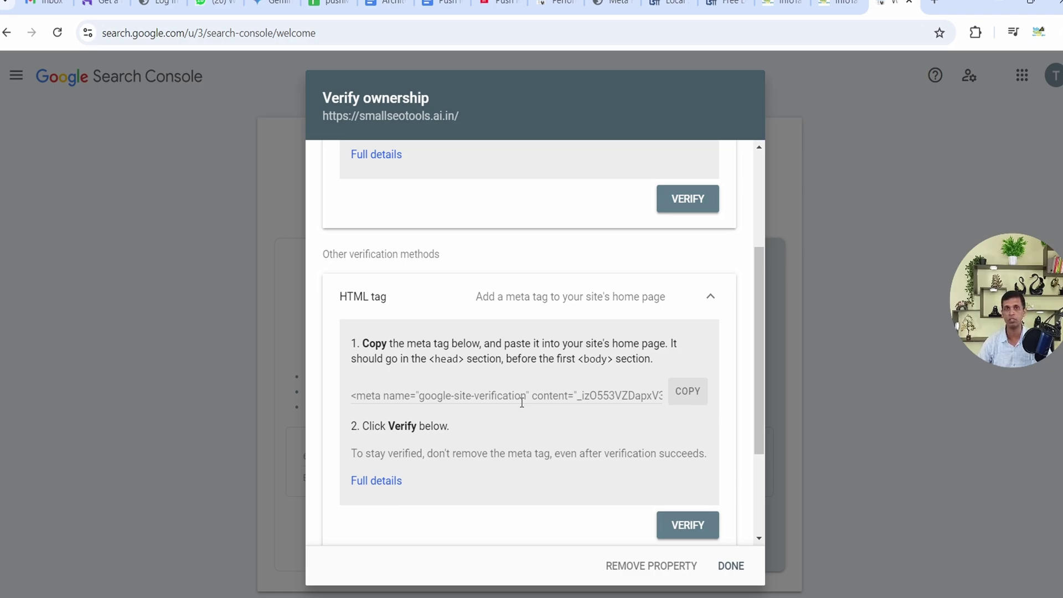
pyautogui.click(683, 530)
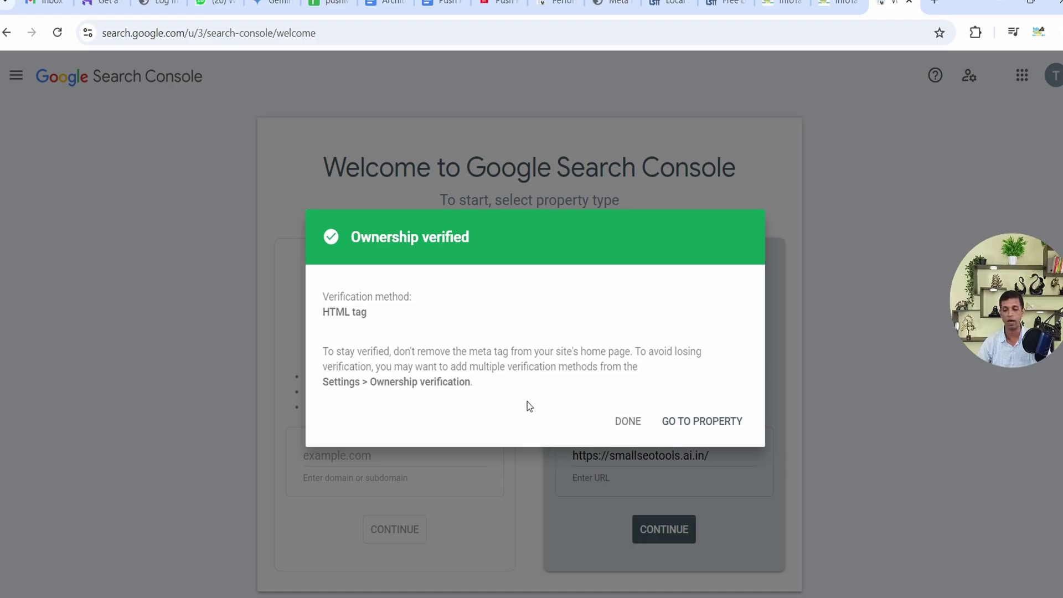
pyautogui.click(711, 423)
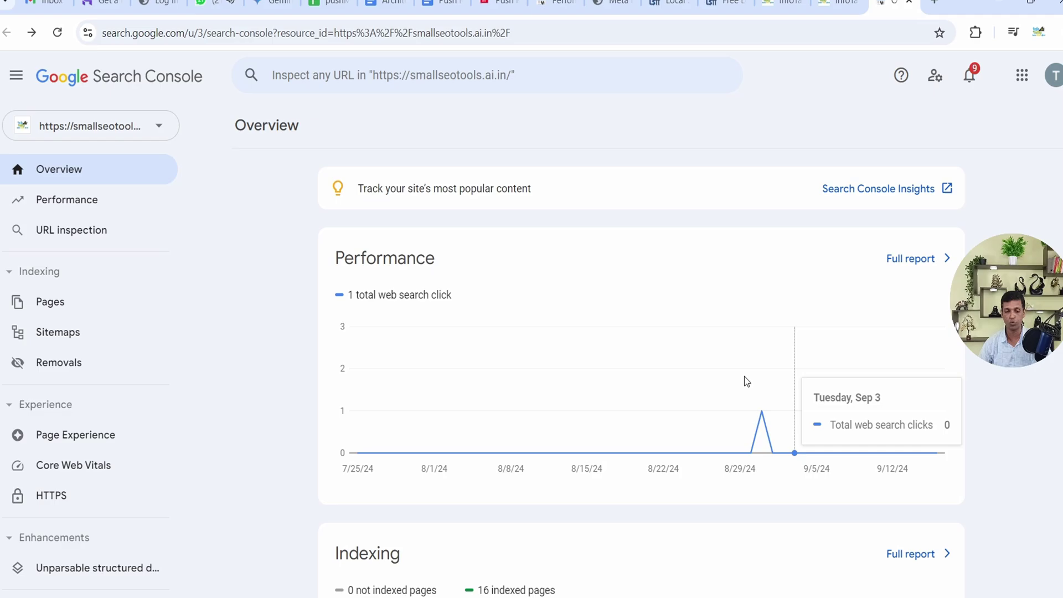
# Step: Remove the previously submitted /sitemap.xml from the smallseotools.ai.in property's sitemaps
pyautogui.click(61, 339)
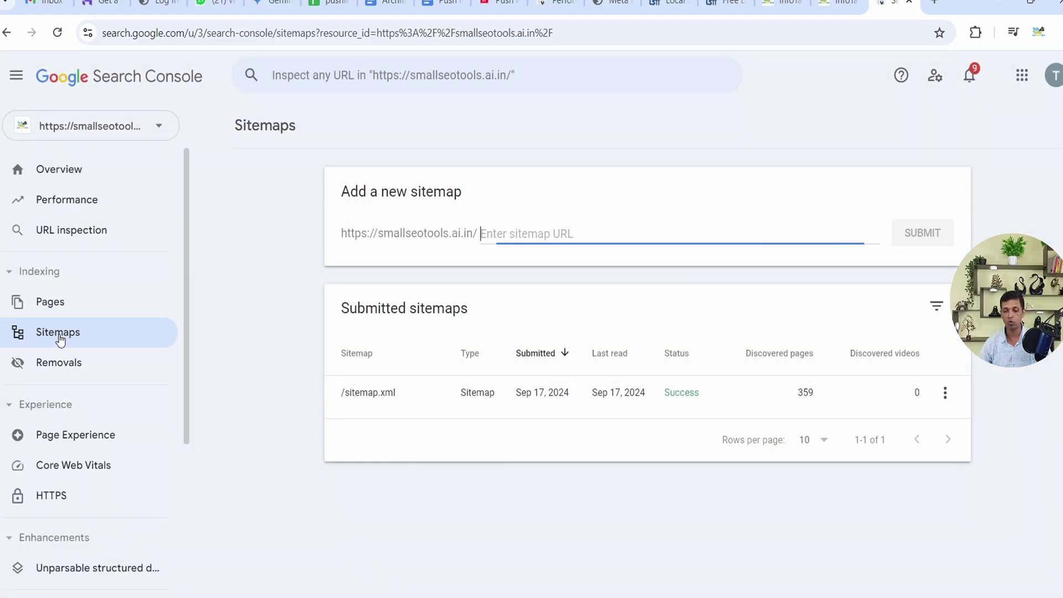
pyautogui.click(946, 393)
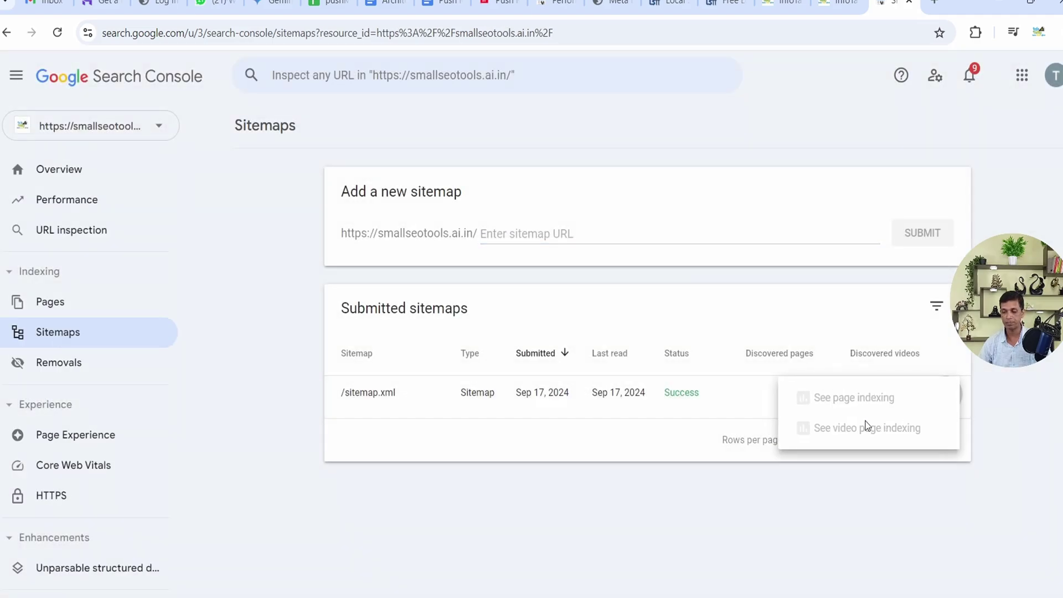
pyautogui.click(683, 390)
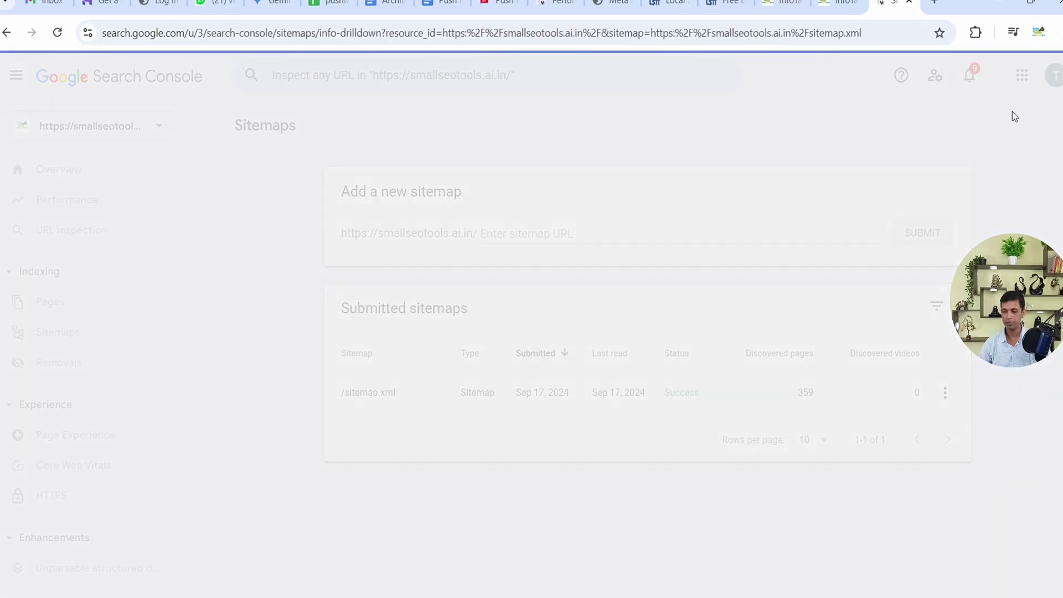
pyautogui.click(1046, 124)
pyautogui.click(1009, 162)
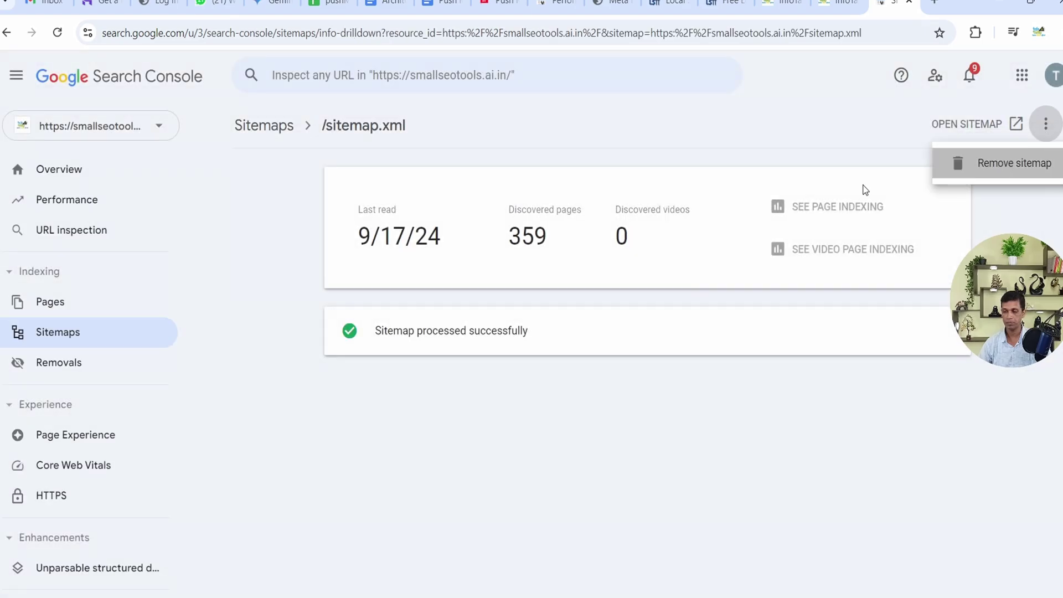
pyautogui.click(584, 345)
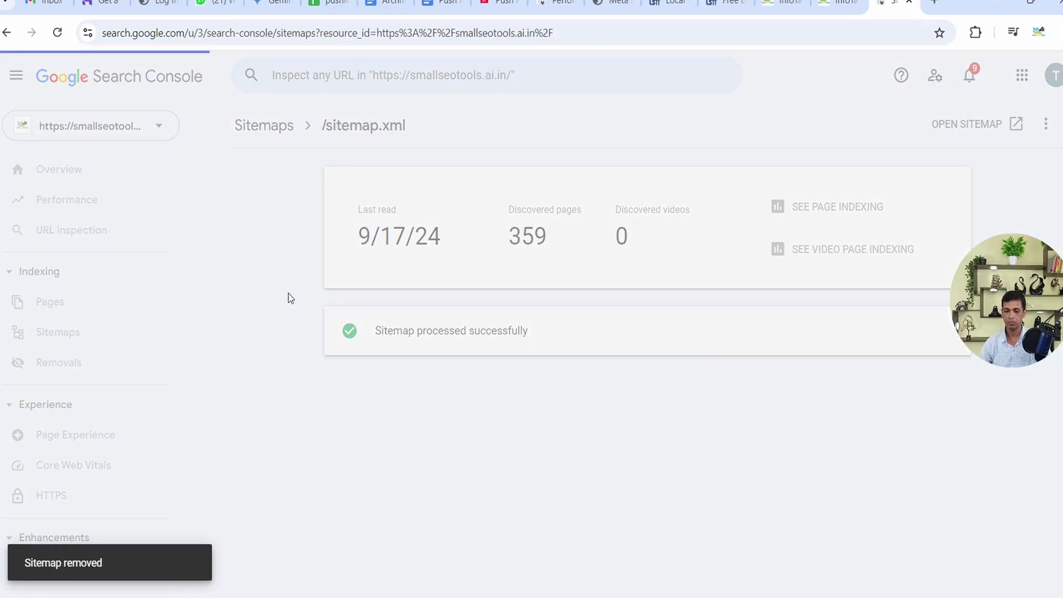
pyautogui.click(50, 334)
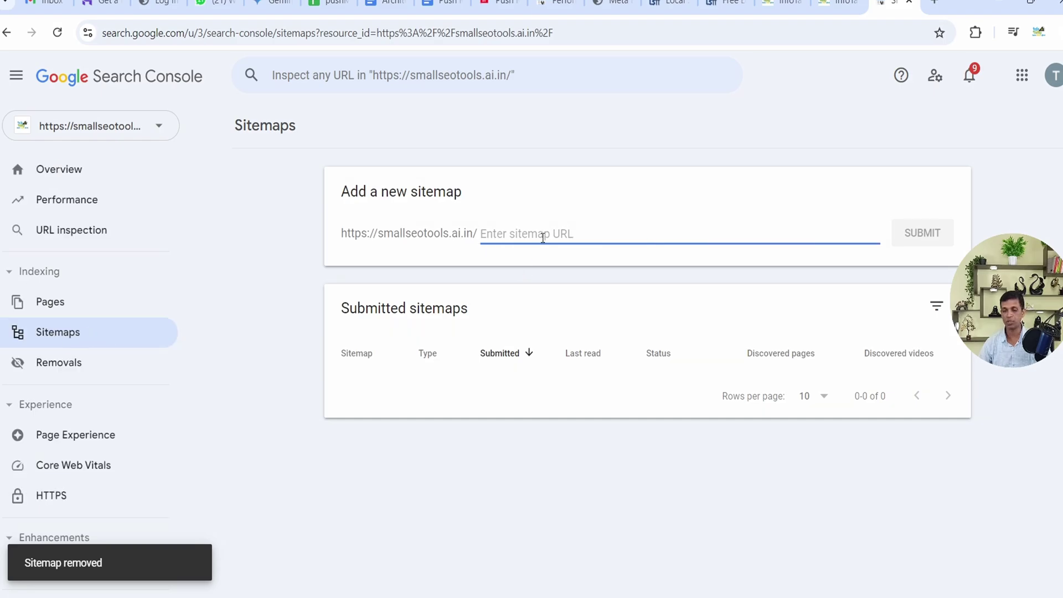
# Step: Open the GBP site's sitemap from its Search Console settings in GBP Growth Manager and copy sitemap.xml from the address
pyautogui.click(726, 4)
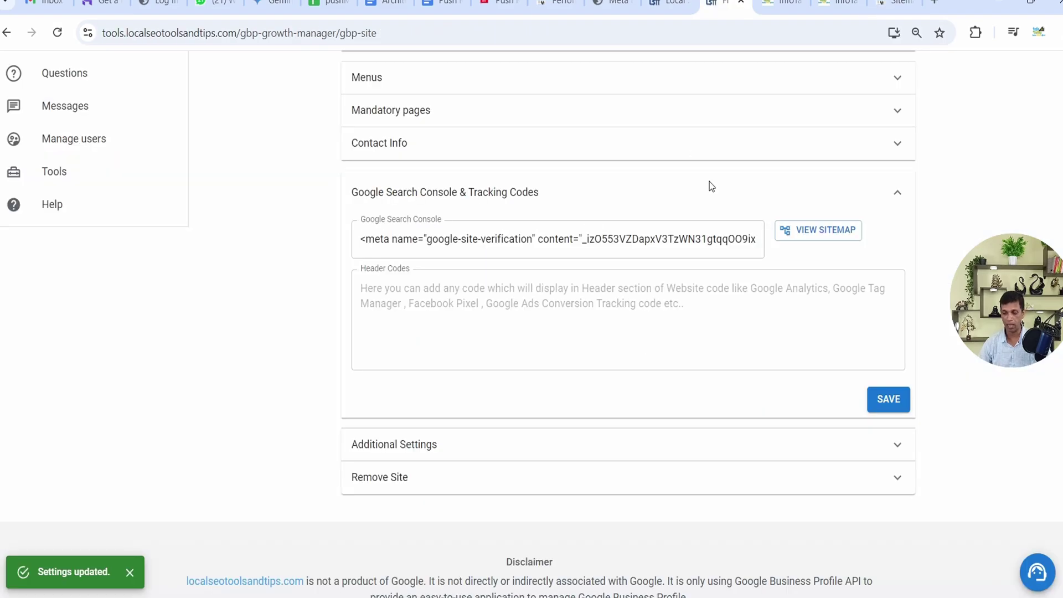
pyautogui.click(829, 237)
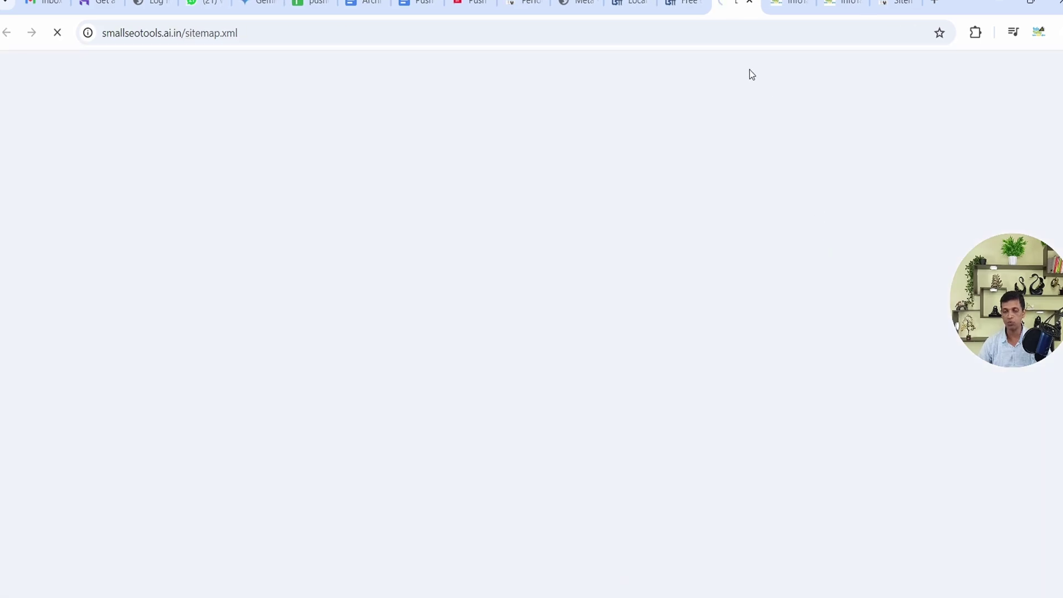
pyautogui.moveTo(186, 34); pyautogui.dragTo(219, 34)
pyautogui.hotkey('ctrl', 'c')
pyautogui.click(265, 33)
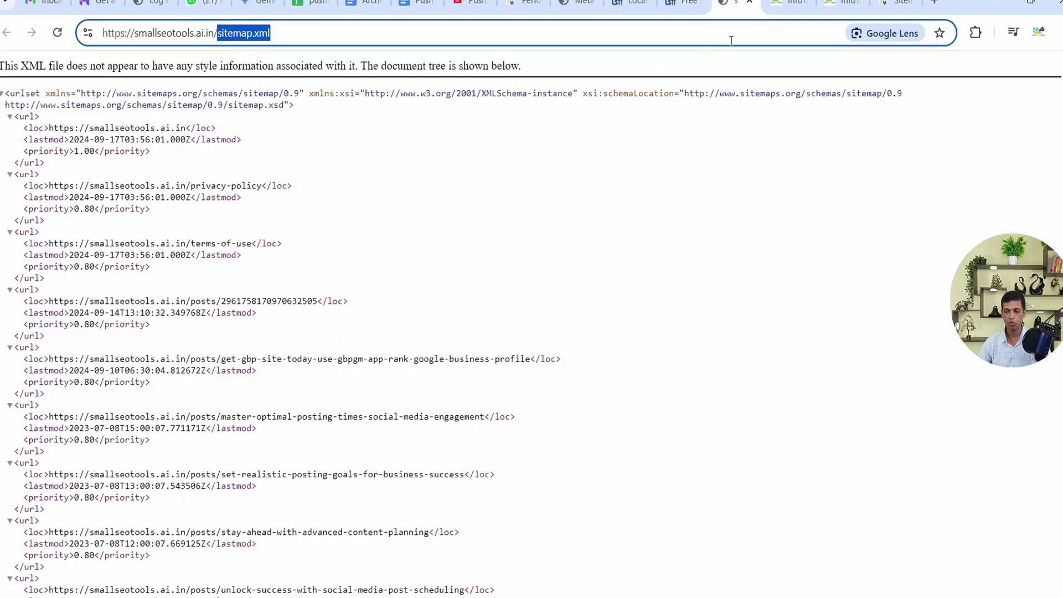
# Step: Submit sitemap.xml as a new sitemap for smallseotools.ai.in in Search Console and dismiss the confirmation
pyautogui.click(890, 5)
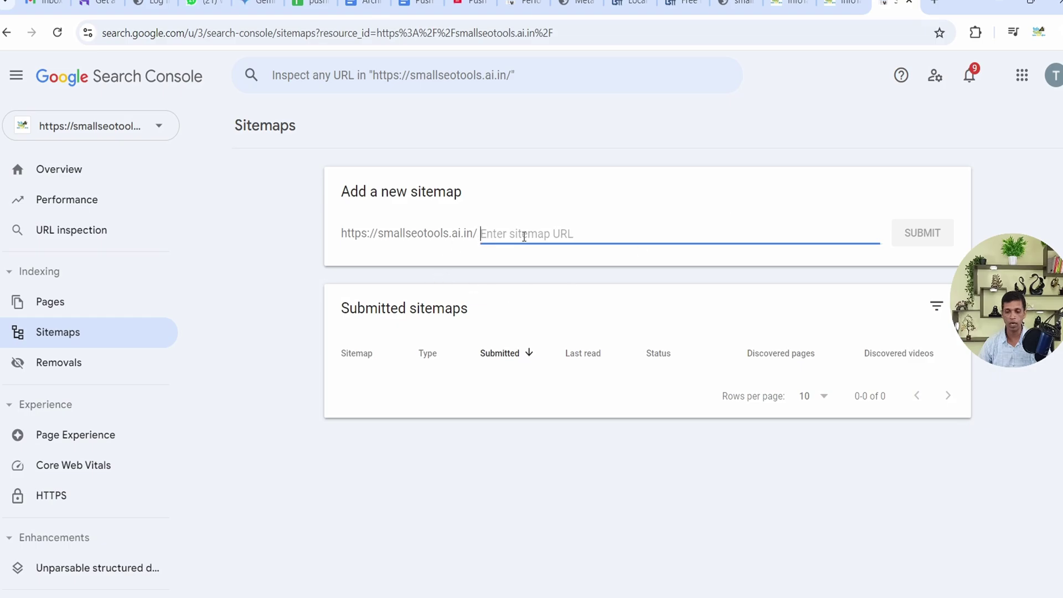
pyautogui.hotkey('ctrl', 'v')
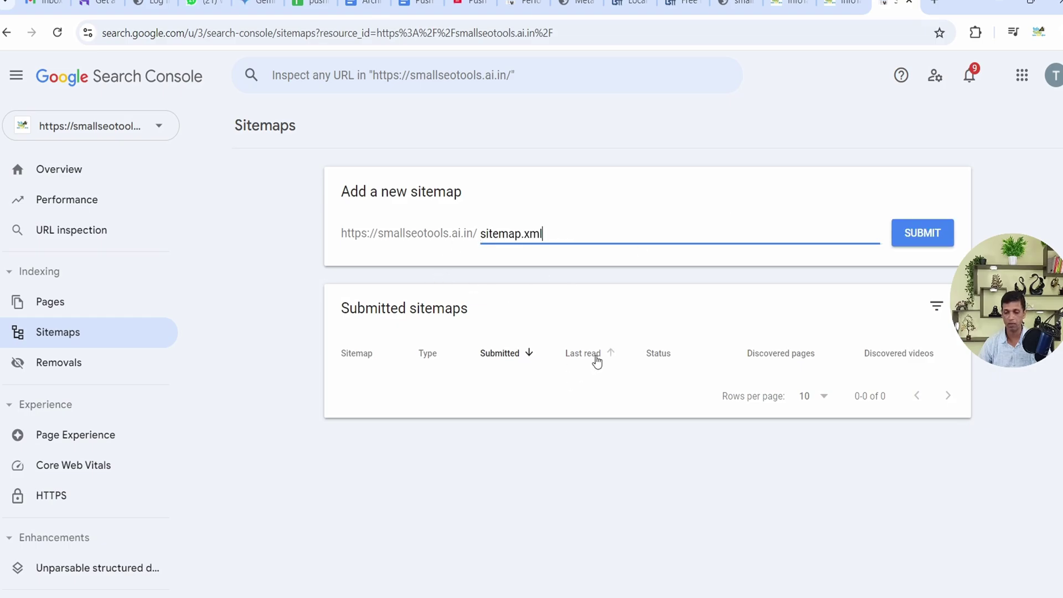
pyautogui.click(909, 235)
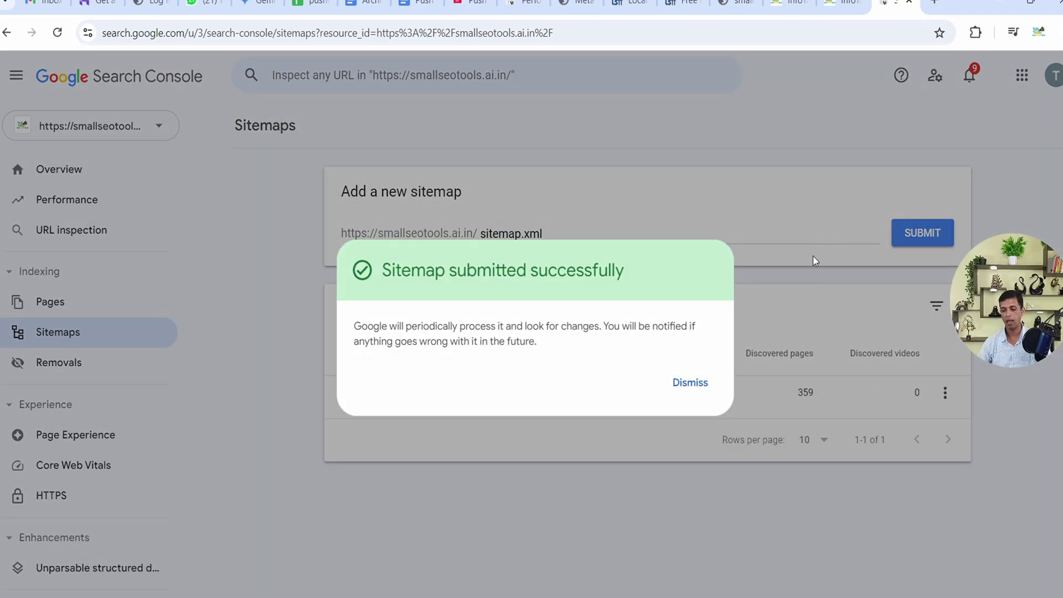
pyautogui.click(699, 390)
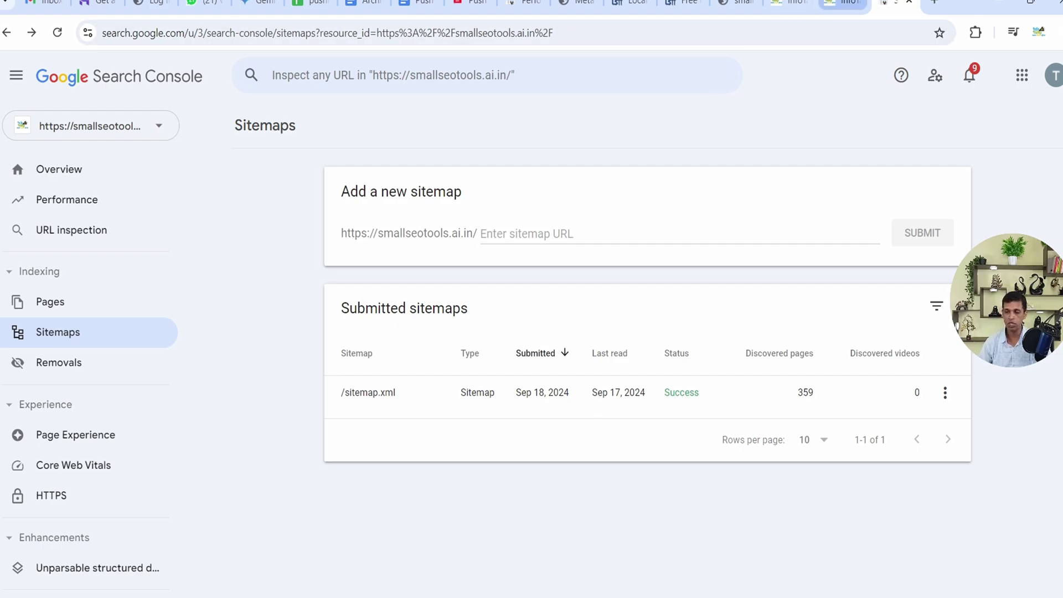
# Step: Open the Blog Post page of the live smallseotools.ai.in site and look through its list of posts
pyautogui.click(841, 4)
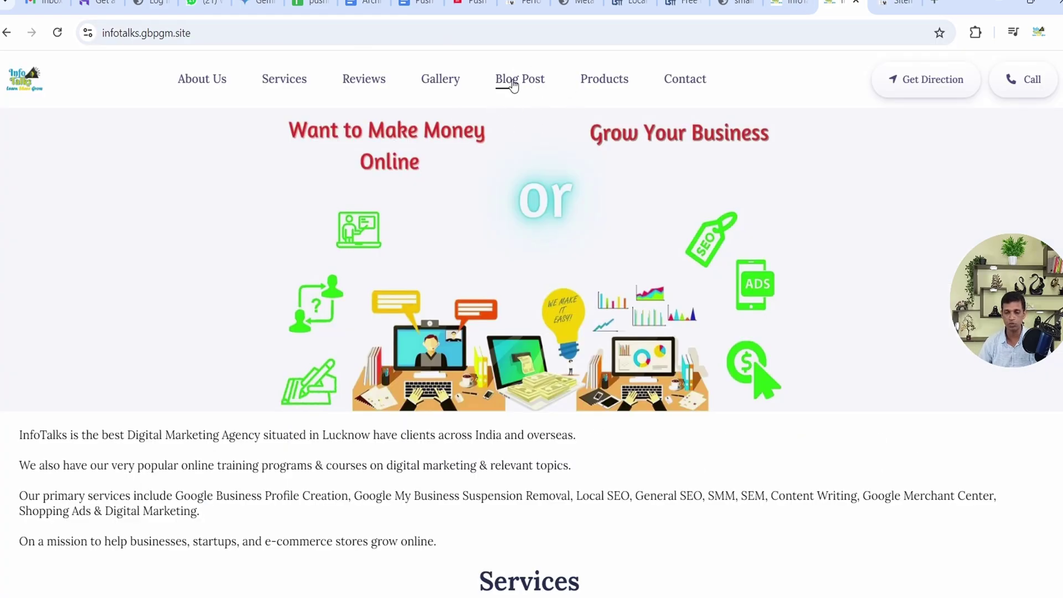
pyautogui.click(789, 3)
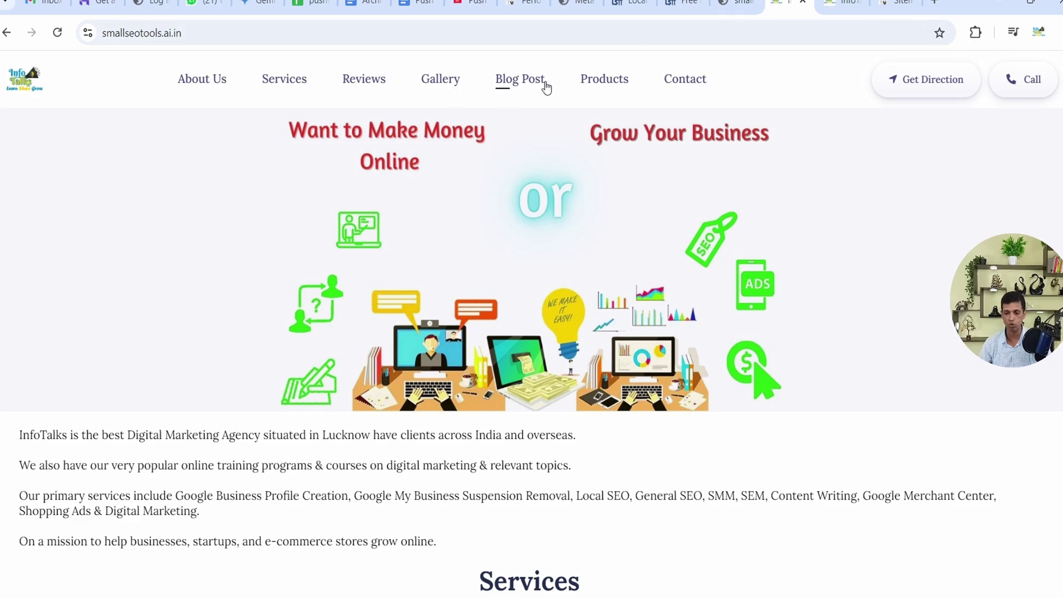
pyautogui.click(517, 87)
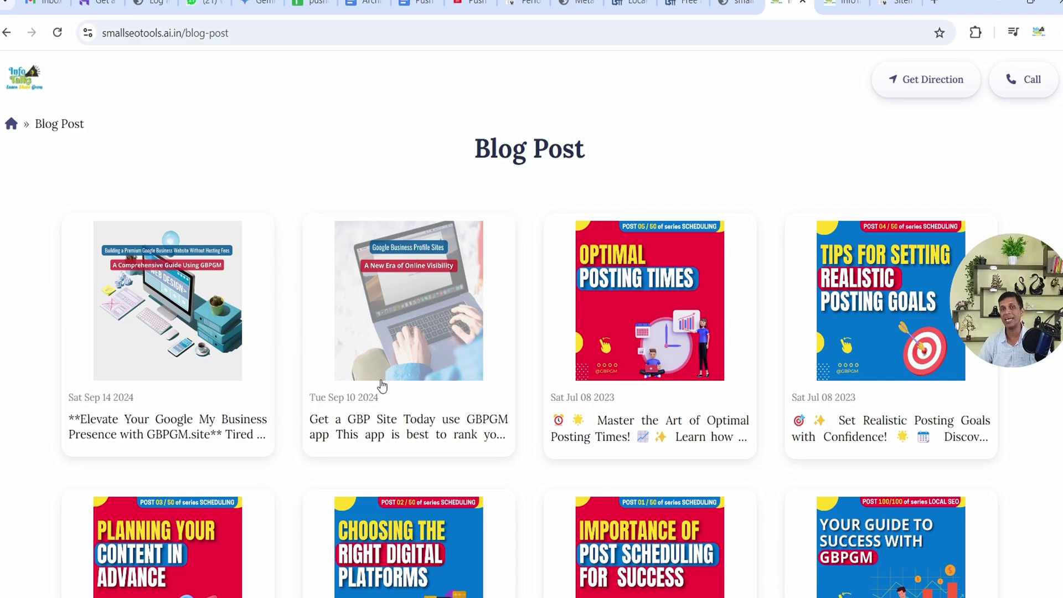
pyautogui.scroll(-8, 590, 382)
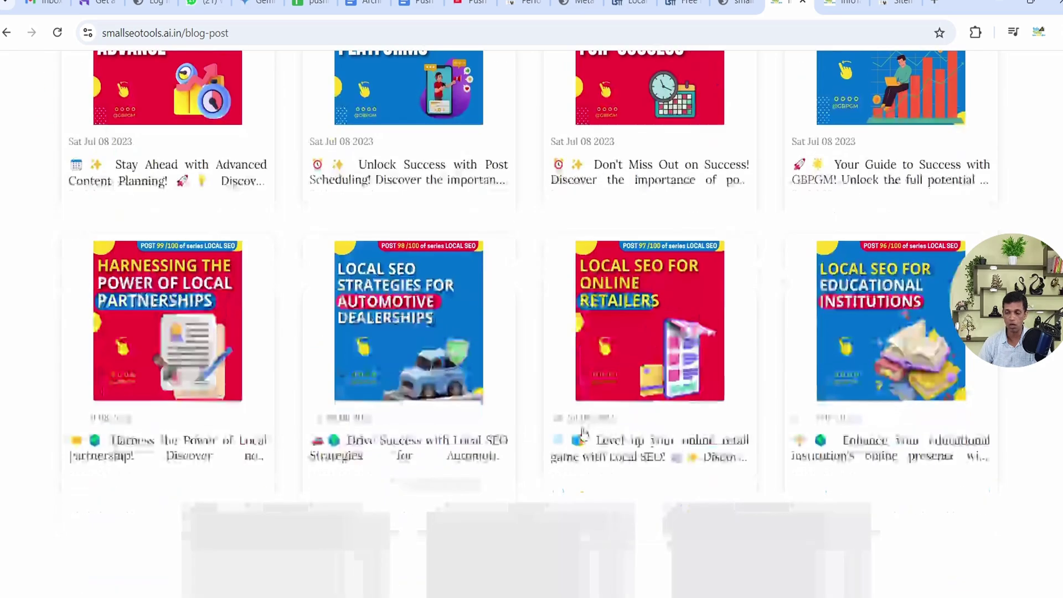
pyautogui.scroll(8, 526, 381)
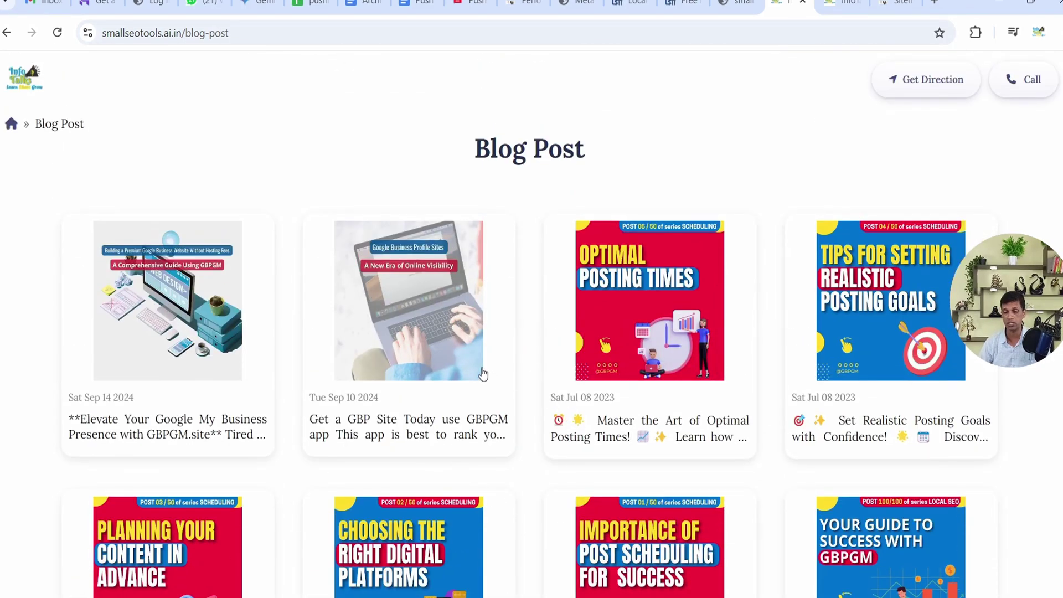
# Step: Open the "Get a GBP Site Today" blog post, examine its URL slug, and follow the link on its image
pyautogui.click(483, 374)
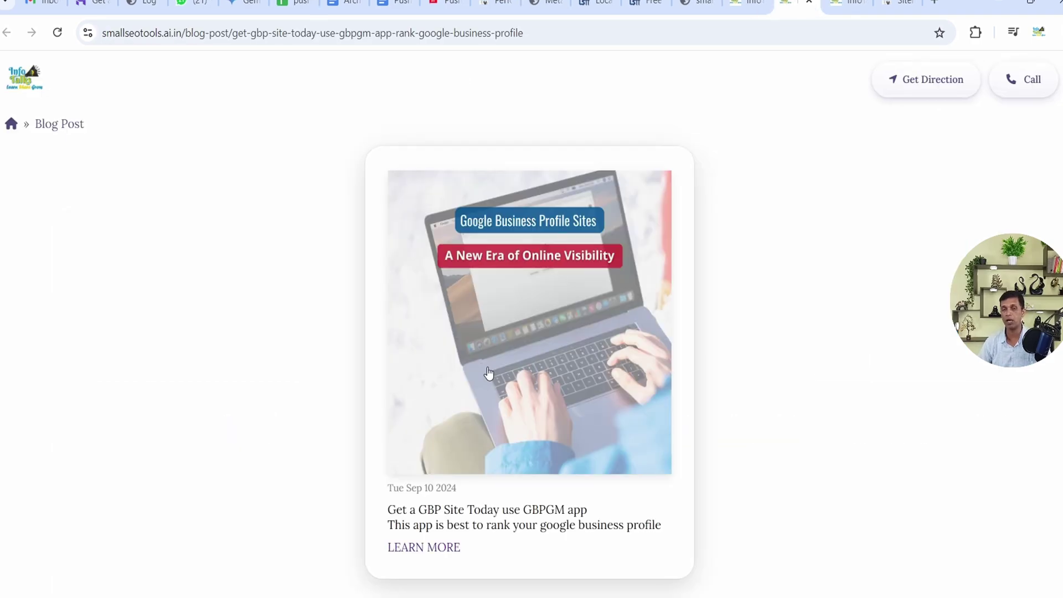
pyautogui.moveTo(239, 32); pyautogui.dragTo(589, 31)
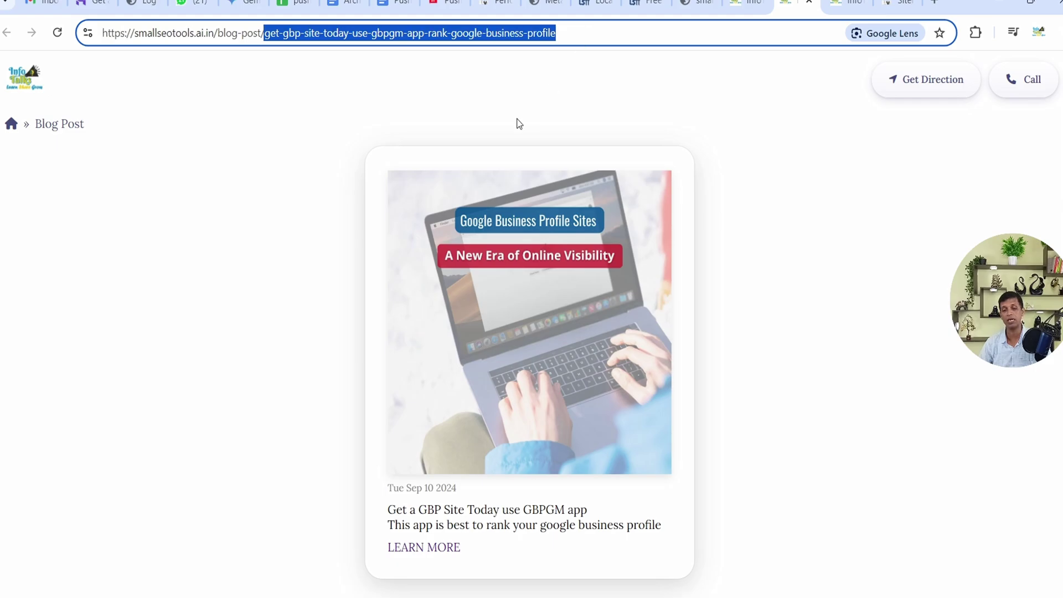
pyautogui.scroll(-5, 557, 309)
pyautogui.scroll(1, 560, 312)
pyautogui.scroll(4, 560, 312)
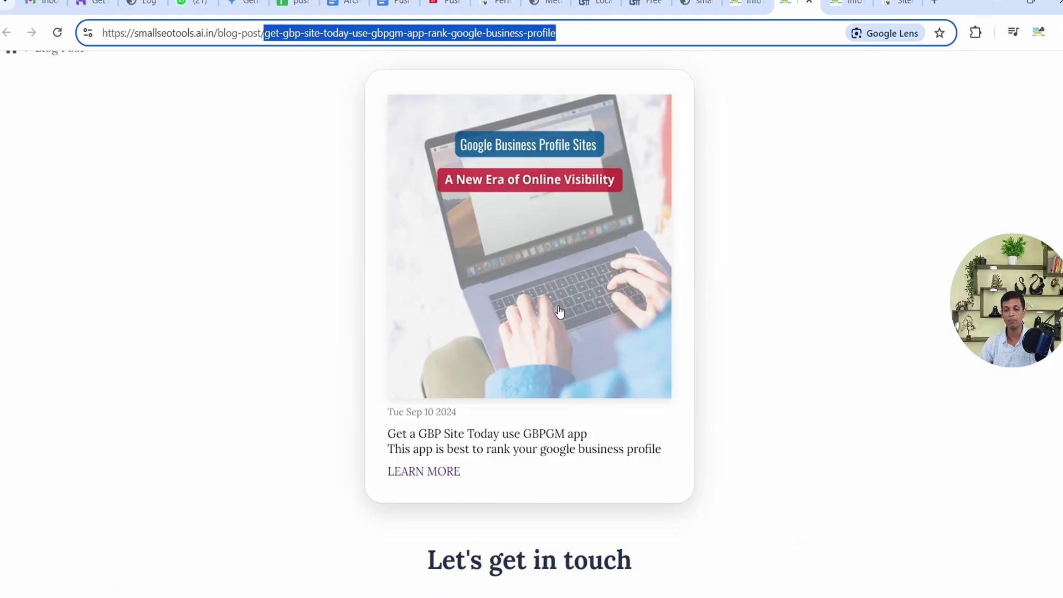
pyautogui.click(576, 34)
pyautogui.moveTo(582, 37); pyautogui.dragTo(263, 46)
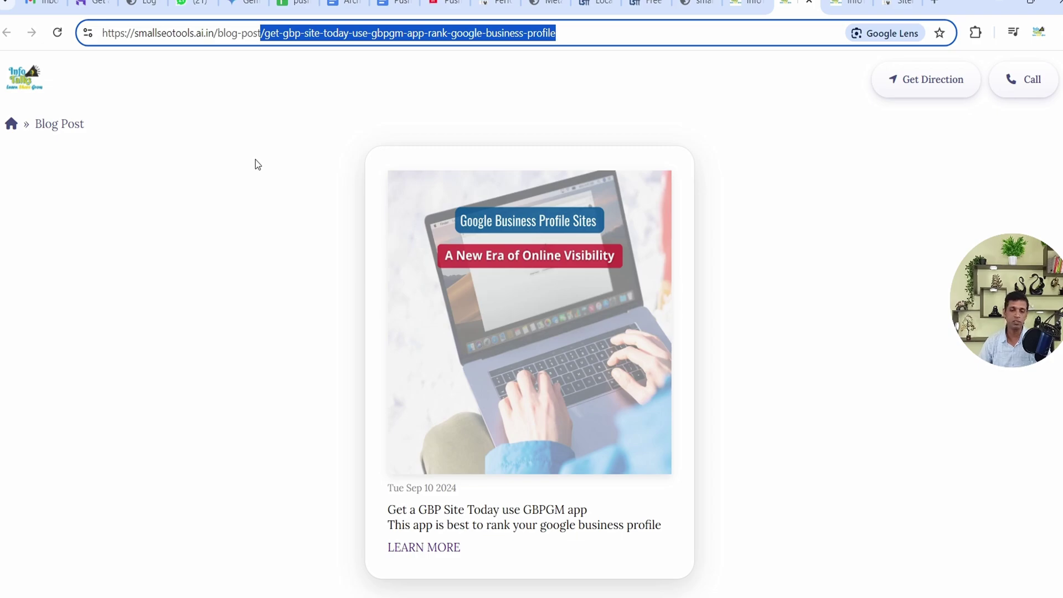
pyautogui.click(334, 92)
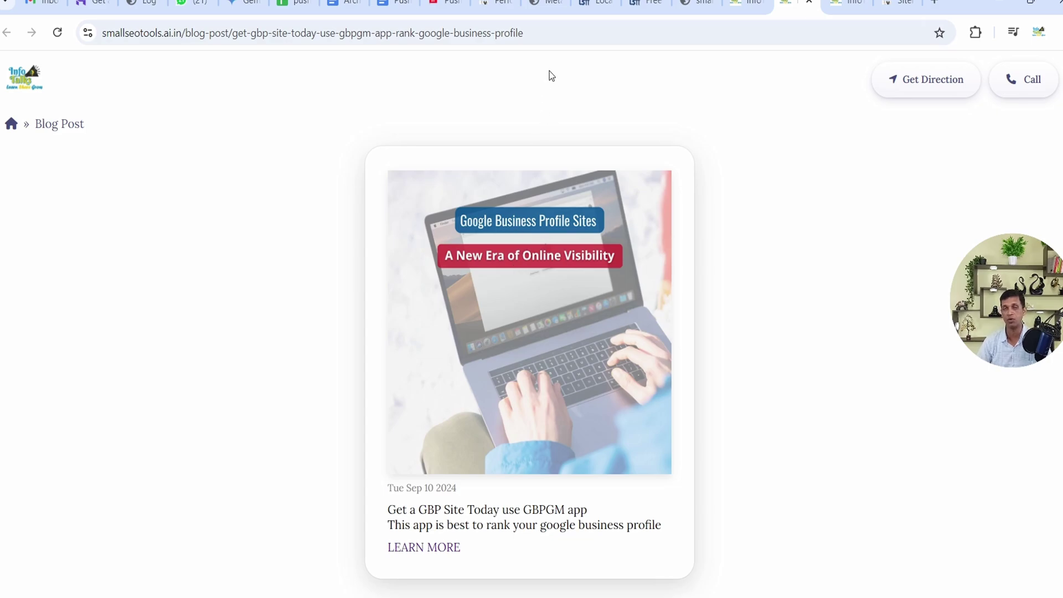
pyautogui.click(586, 365)
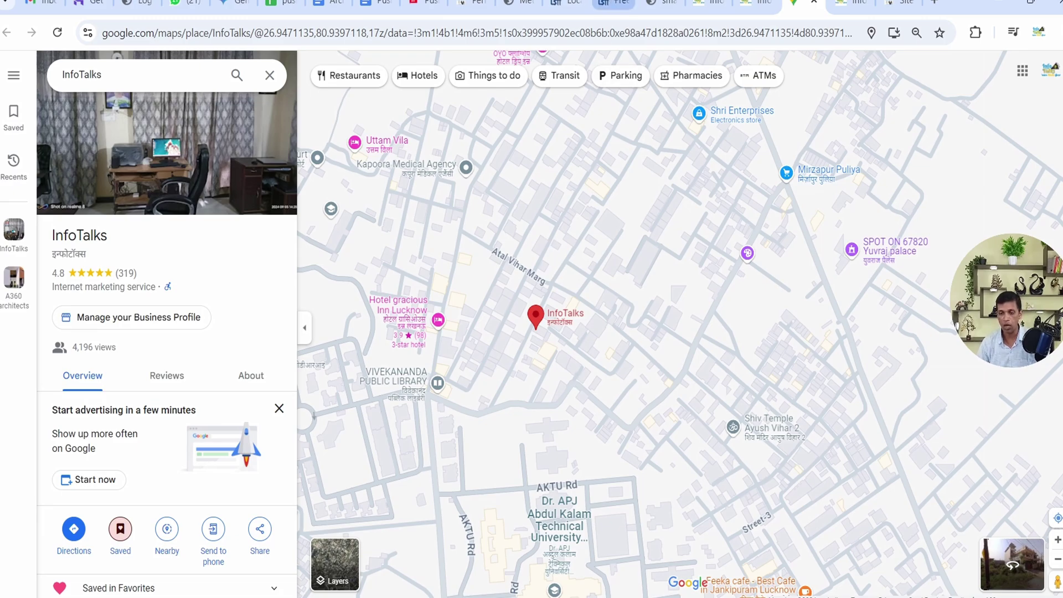
# Step: Return to GBP Growth Manager and open the new post form with its Blog Post Slug field
pyautogui.click(614, 4)
pyautogui.scroll(7, 286, 335)
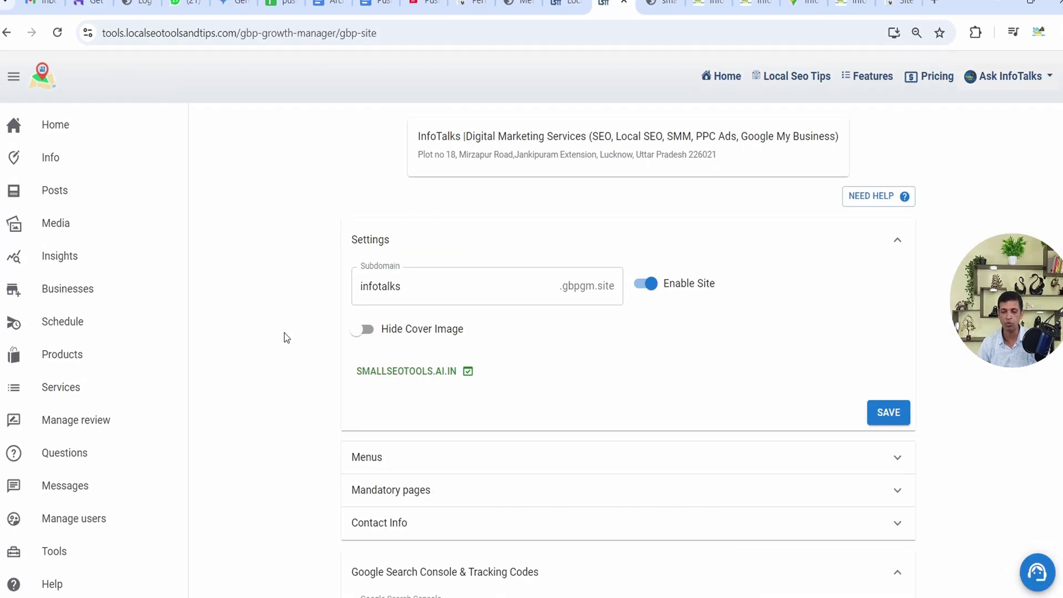
pyautogui.click(86, 201)
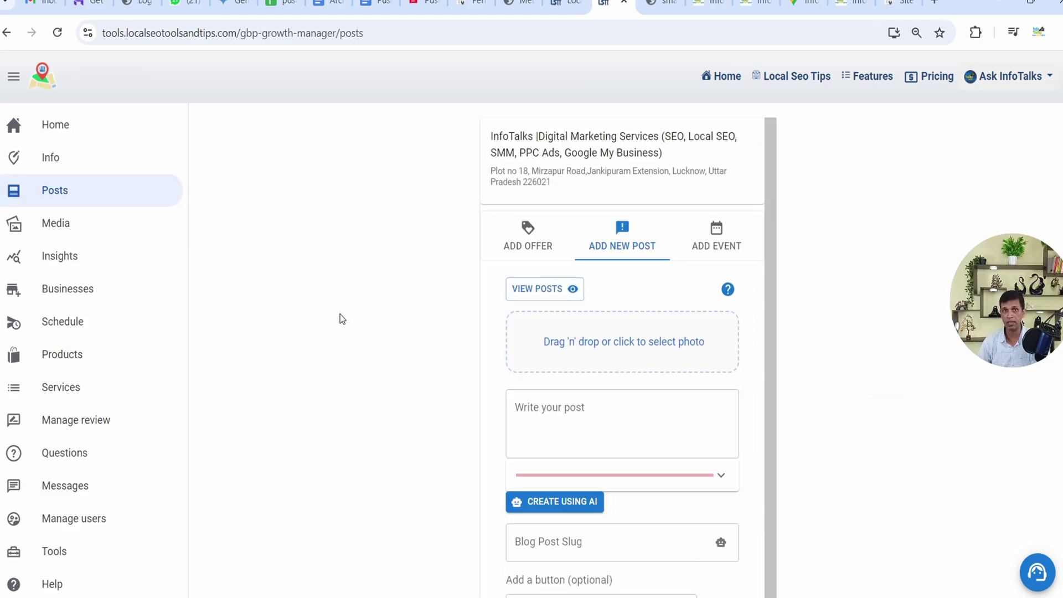
pyautogui.scroll(-2, 389, 337)
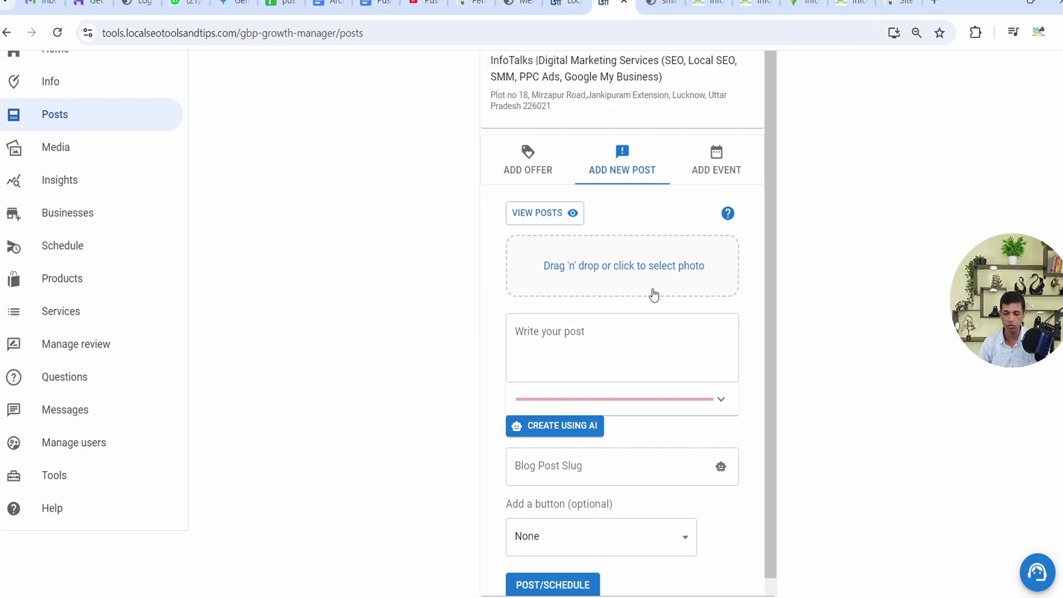
# Step: Look at the new post form's text field and its AI creation prompt, and cancel the prompt without generating anything
pyautogui.click(601, 332)
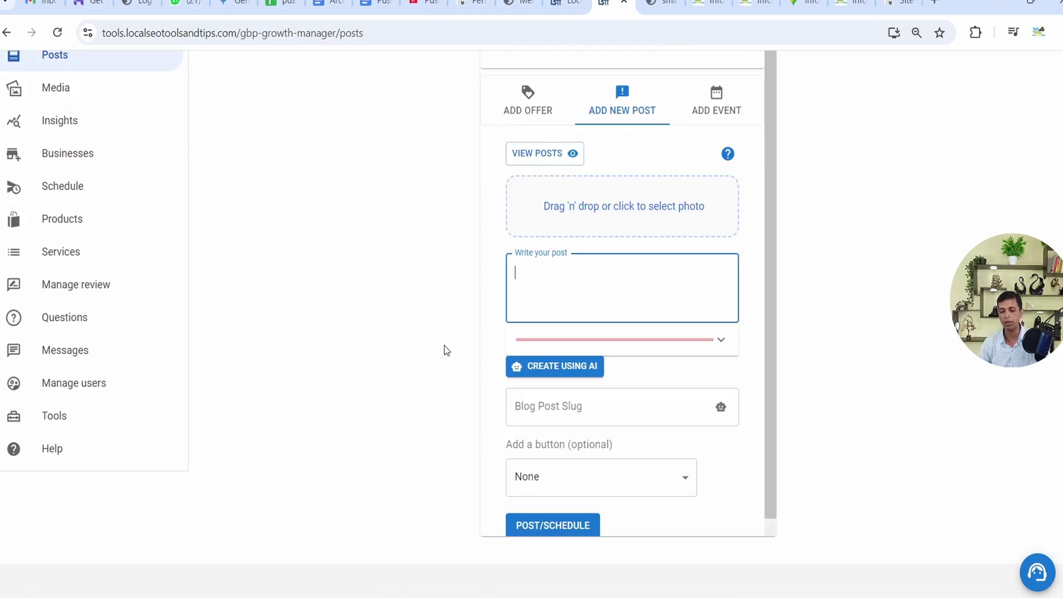
pyautogui.scroll(-3, 444, 345)
pyautogui.click(569, 274)
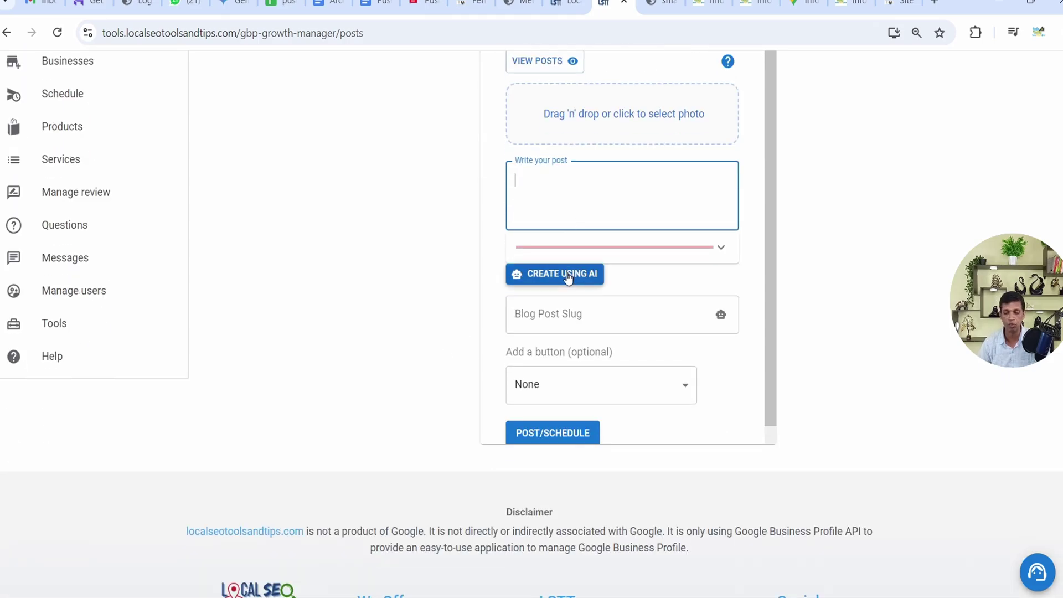
pyautogui.click(505, 307)
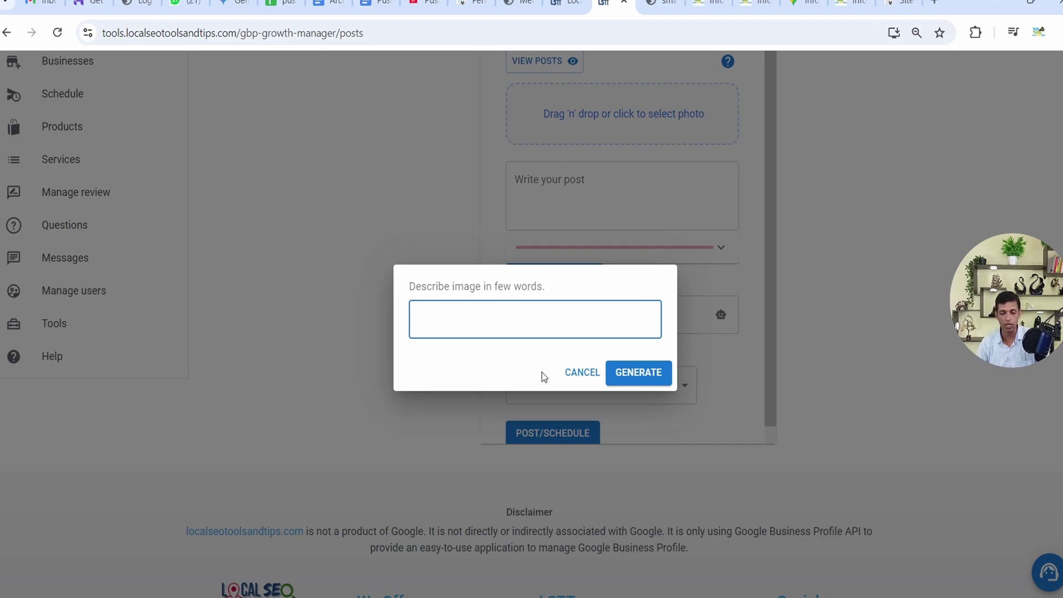
pyautogui.click(581, 372)
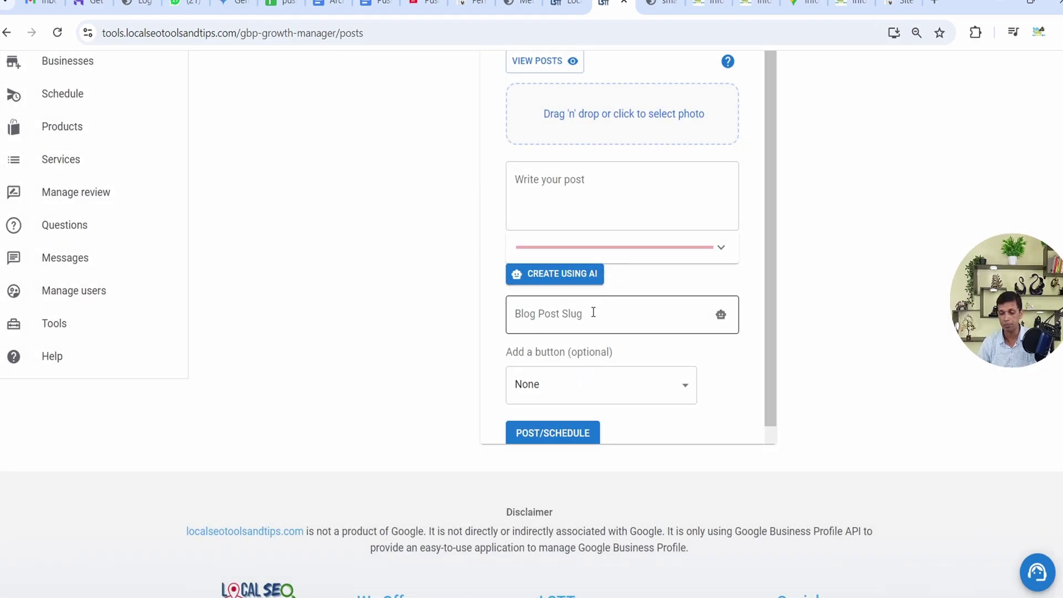
# Step: Look at the Blog Post Slug field and the optional button choices in the new post form, leaving the button at None
pyautogui.click(538, 320)
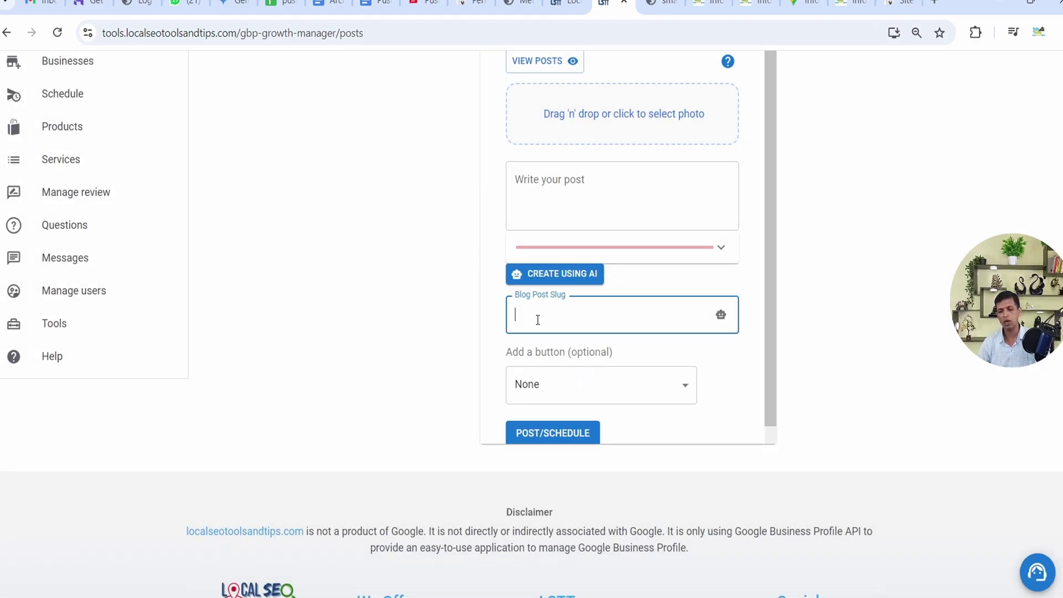
pyautogui.click(437, 312)
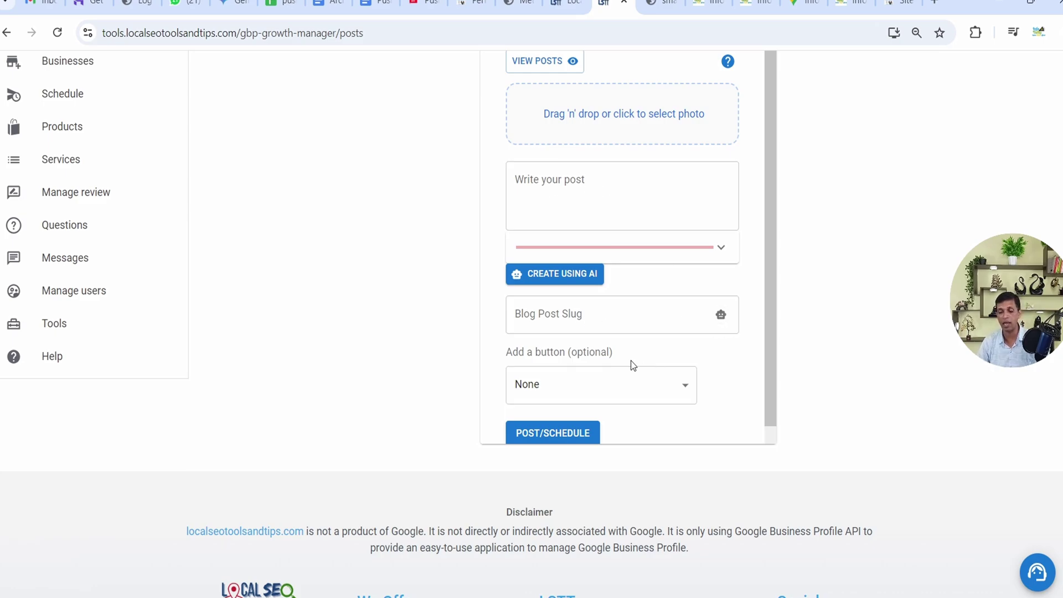
pyautogui.click(583, 391)
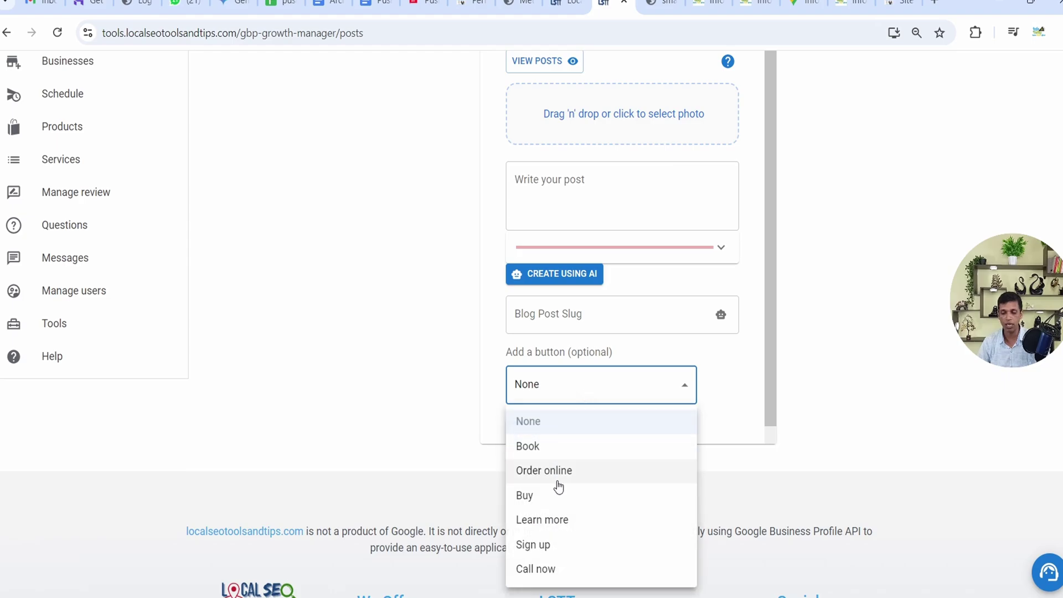
pyautogui.click(482, 415)
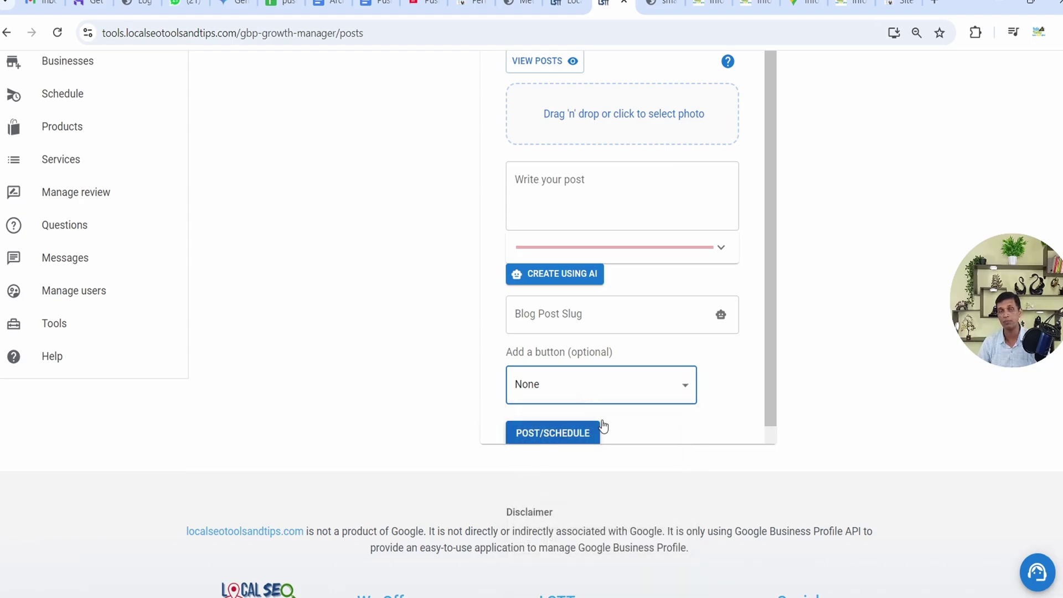
pyautogui.scroll(-1, 712, 346)
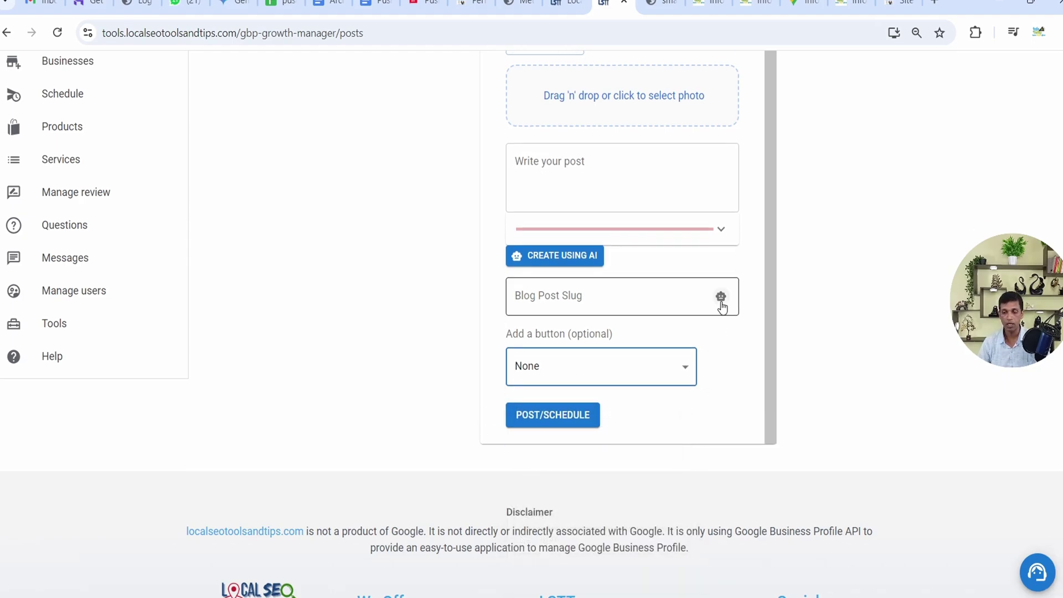
# Step: Return to the GBP Site settings page and look through its settings for the Blog Post Slug section
pyautogui.scroll(6, 255, 312)
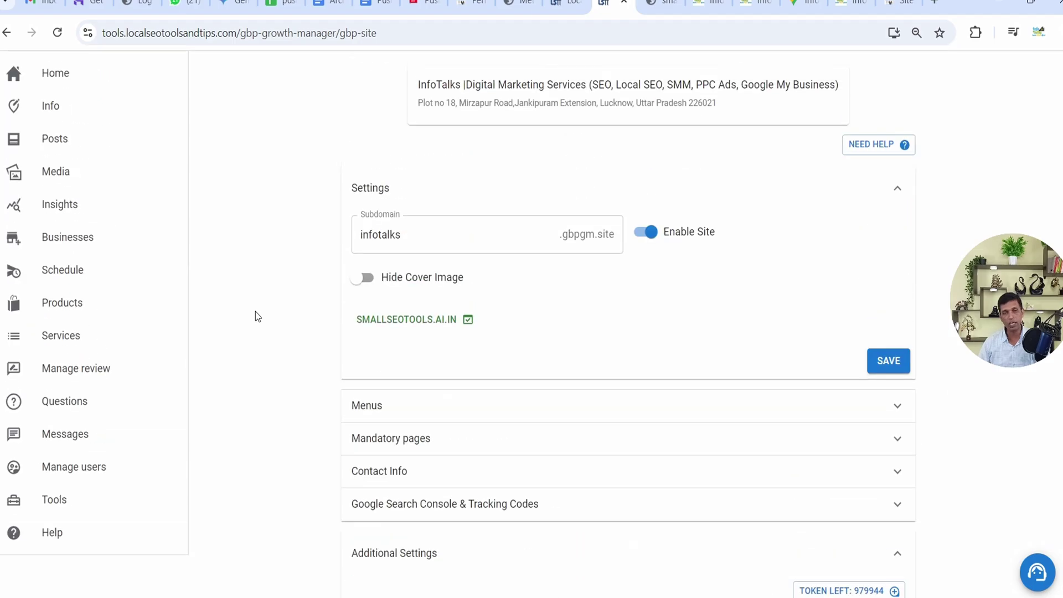
pyautogui.scroll(-3, 255, 314)
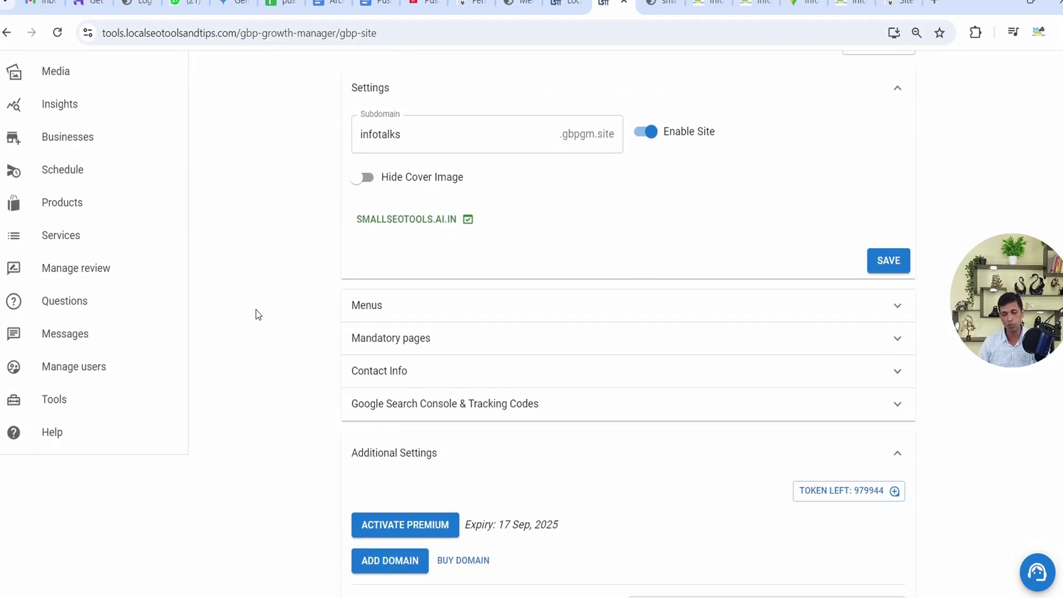
pyautogui.scroll(-3, 256, 314)
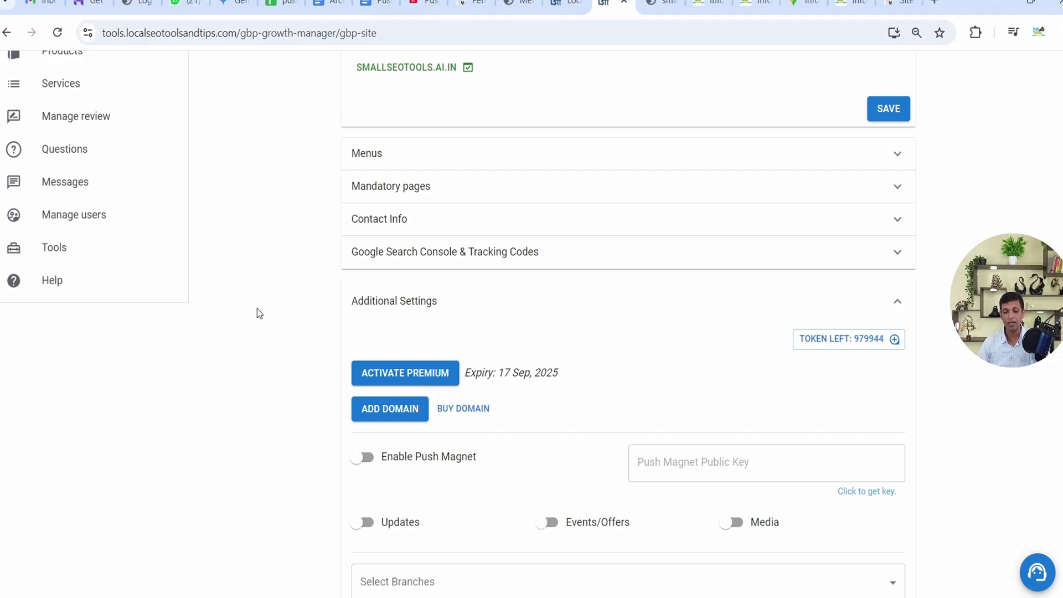
pyautogui.scroll(-4, 257, 313)
pyautogui.scroll(10, 257, 312)
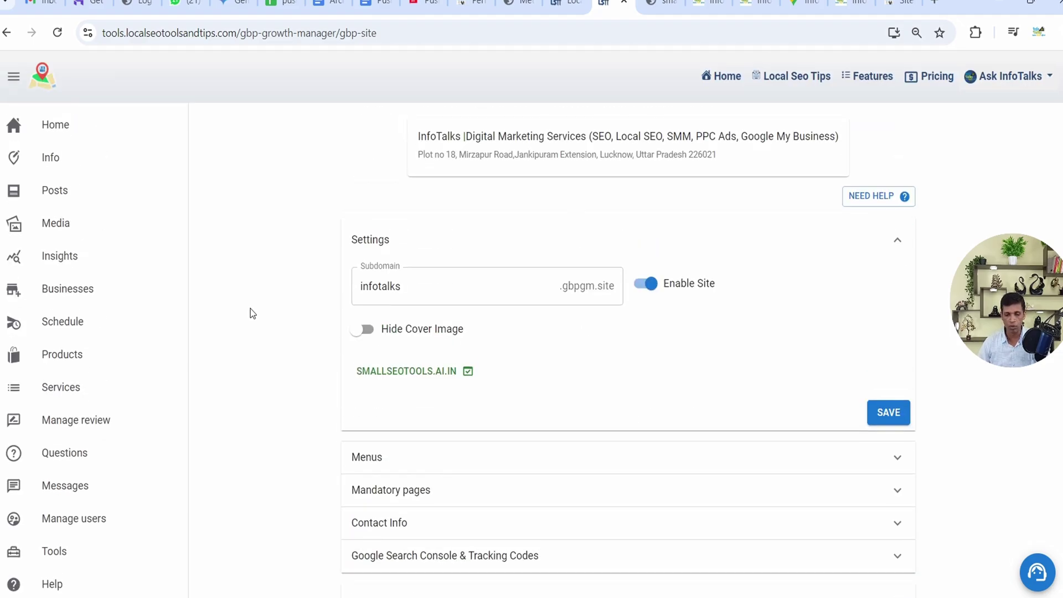
pyautogui.scroll(-4, 252, 313)
pyautogui.scroll(4, 252, 314)
pyautogui.scroll(-5, 179, 335)
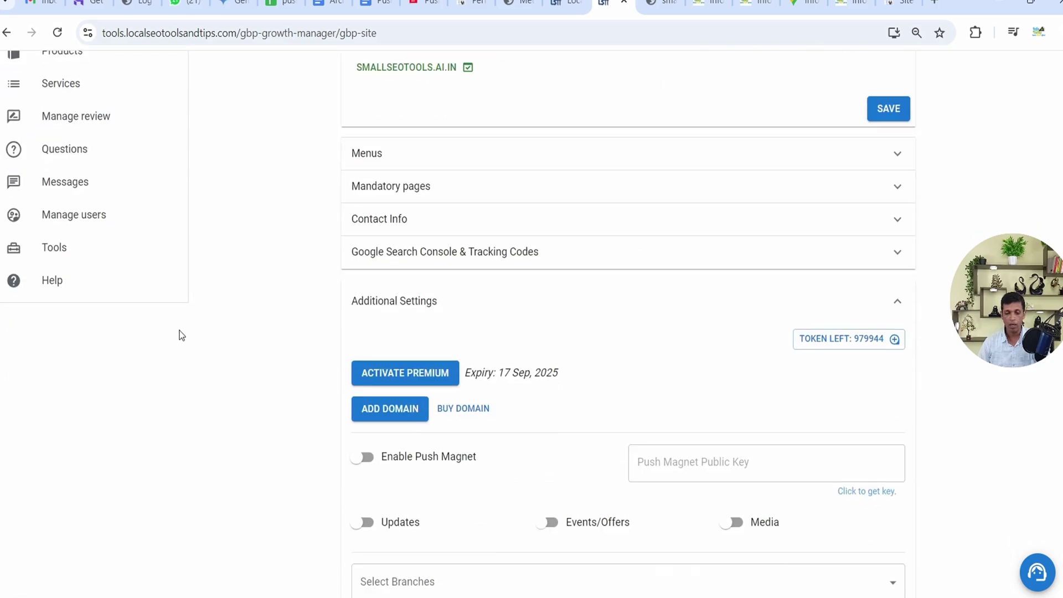
# Step: Reopen the GBP Site tool and expand Additional Settings to reach the Blog Post Slug table
pyautogui.click(89, 252)
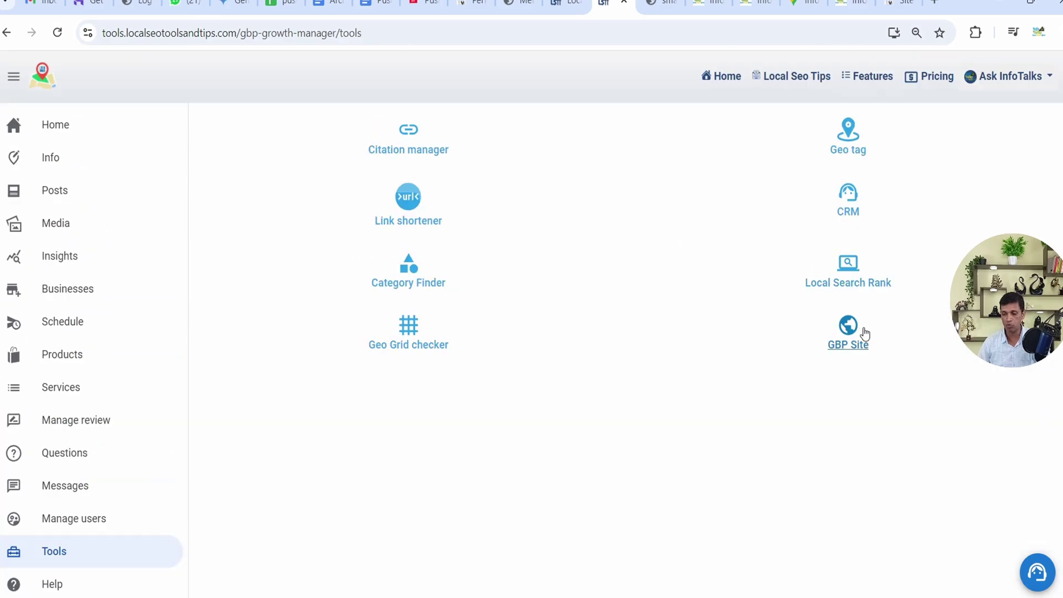
pyautogui.click(865, 331)
pyautogui.scroll(-10, 763, 290)
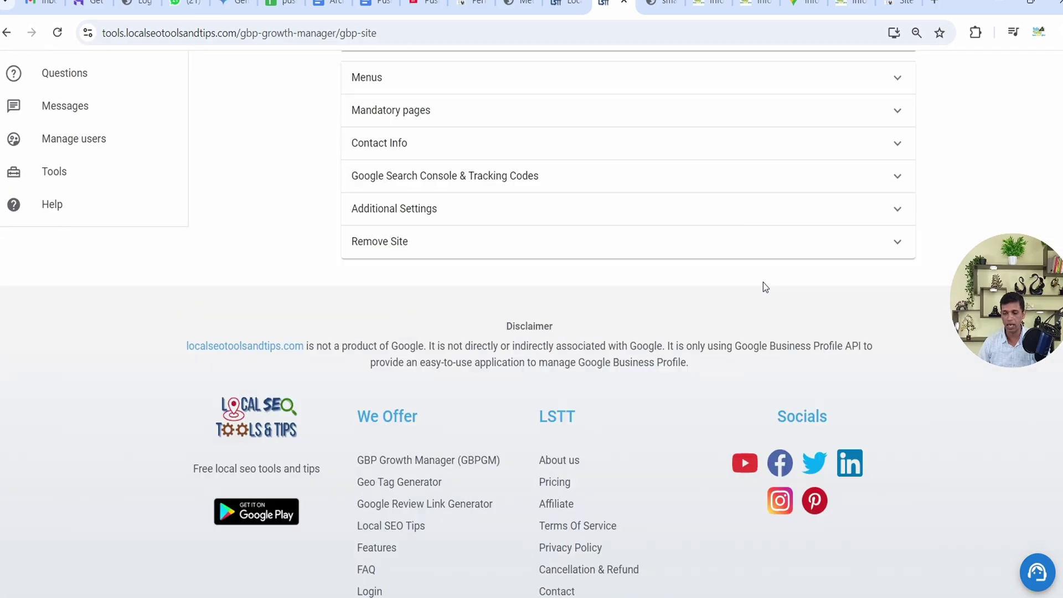
pyautogui.click(660, 215)
pyautogui.scroll(-5, 675, 269)
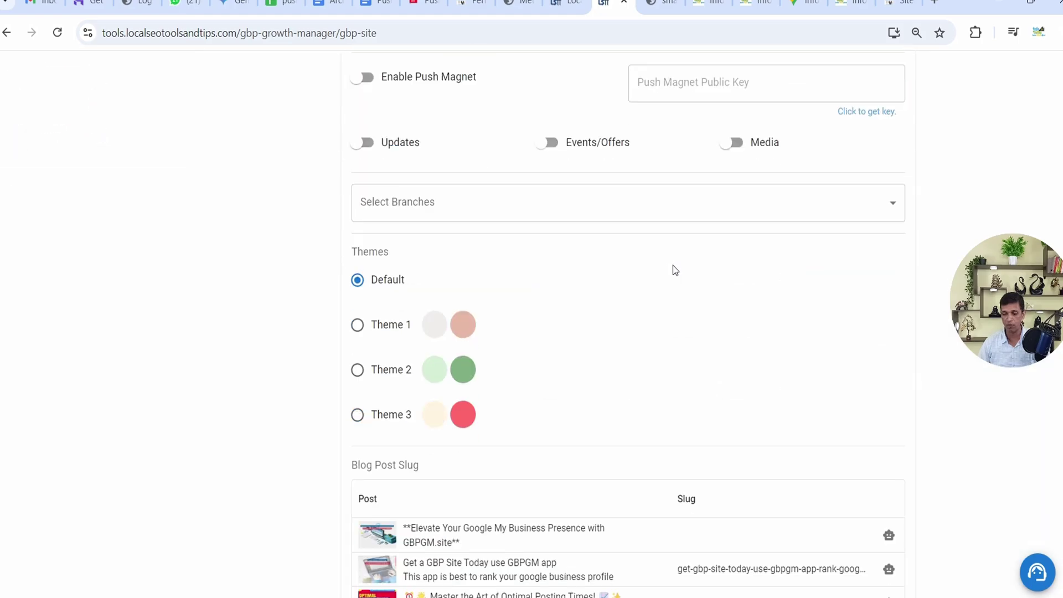
pyautogui.scroll(-8, 673, 265)
pyautogui.scroll(1, 673, 265)
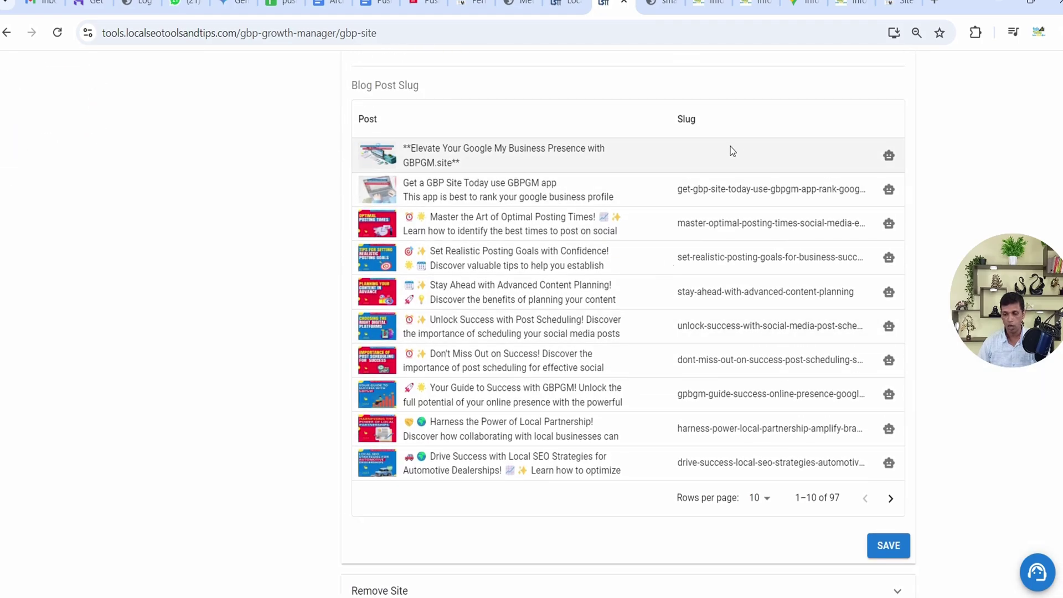
# Step: Generate an AI slug for the "Elevate Your Google My Business Presence with GBPGM.site" post in the Blog Post Slug table
pyautogui.doubleClick(708, 154)
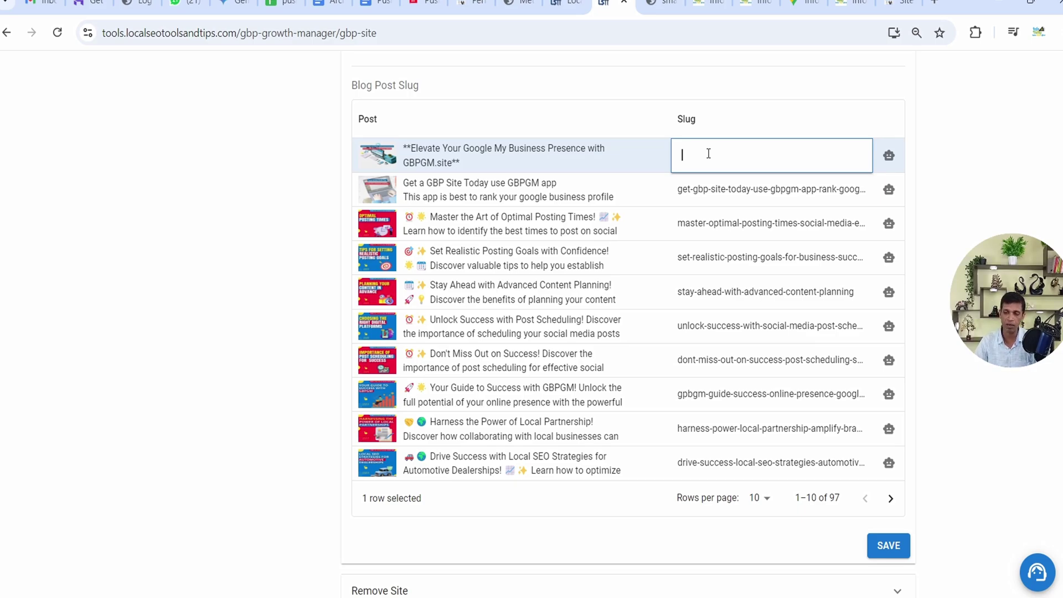
pyautogui.click(1008, 165)
pyautogui.click(893, 163)
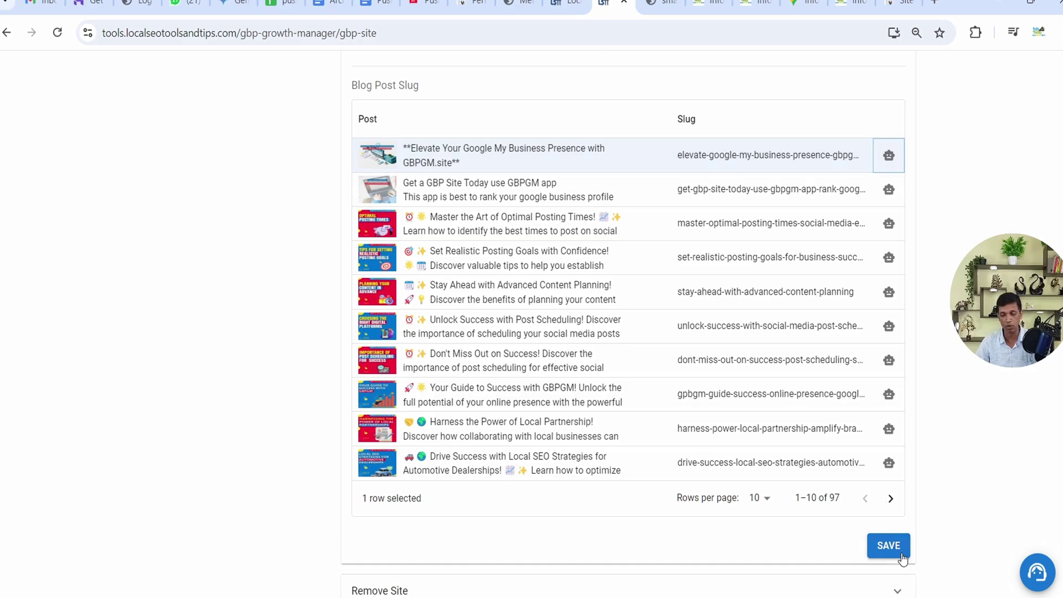
pyautogui.scroll(2, 942, 463)
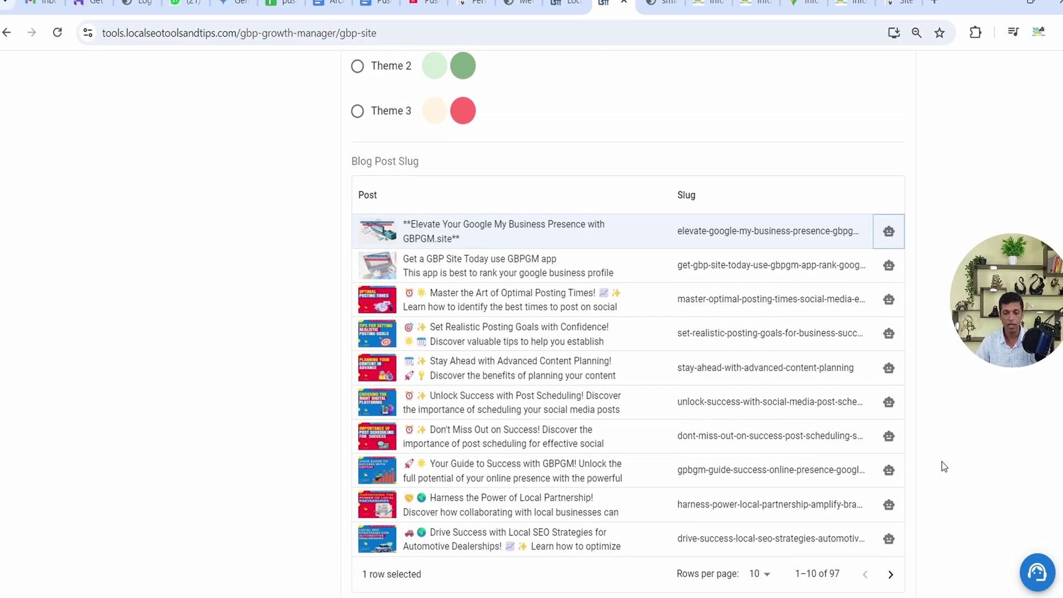